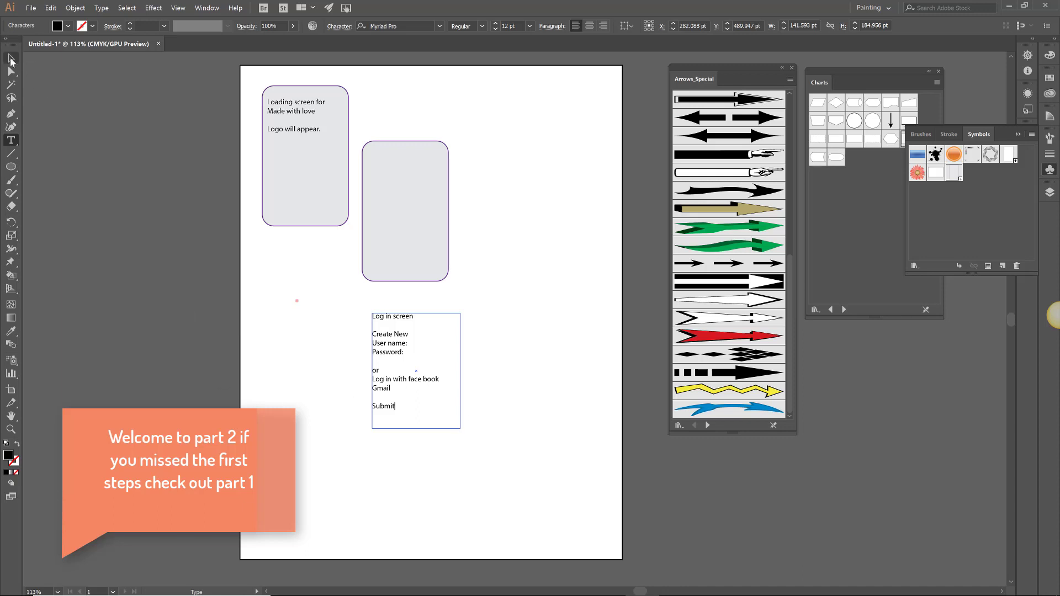
Step: Narrow the Log in screen text frame and drag it into the second rounded phone box
click(11, 59)
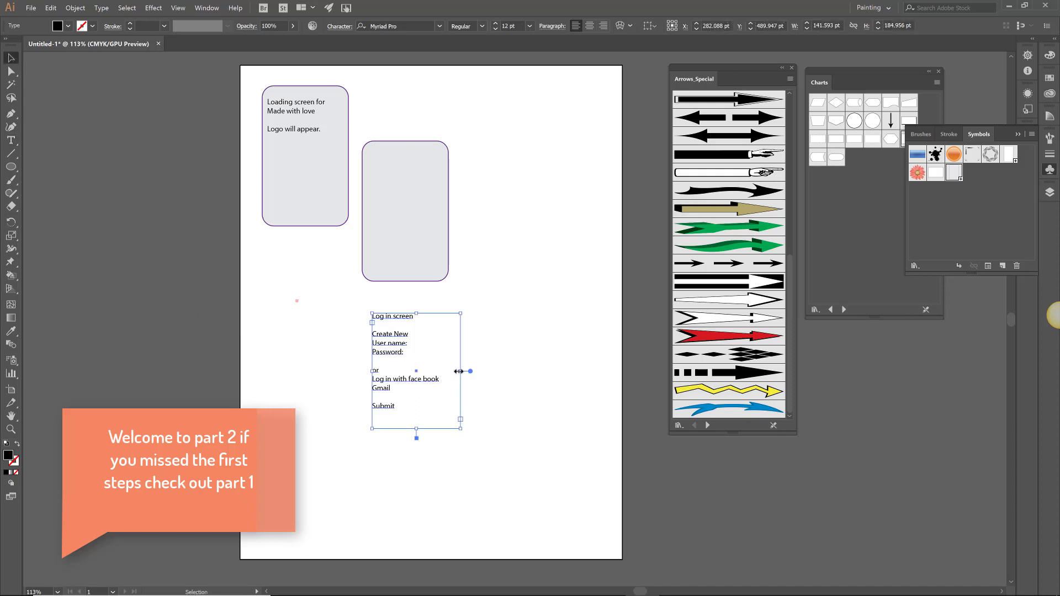
drag(458, 371, 393, 186)
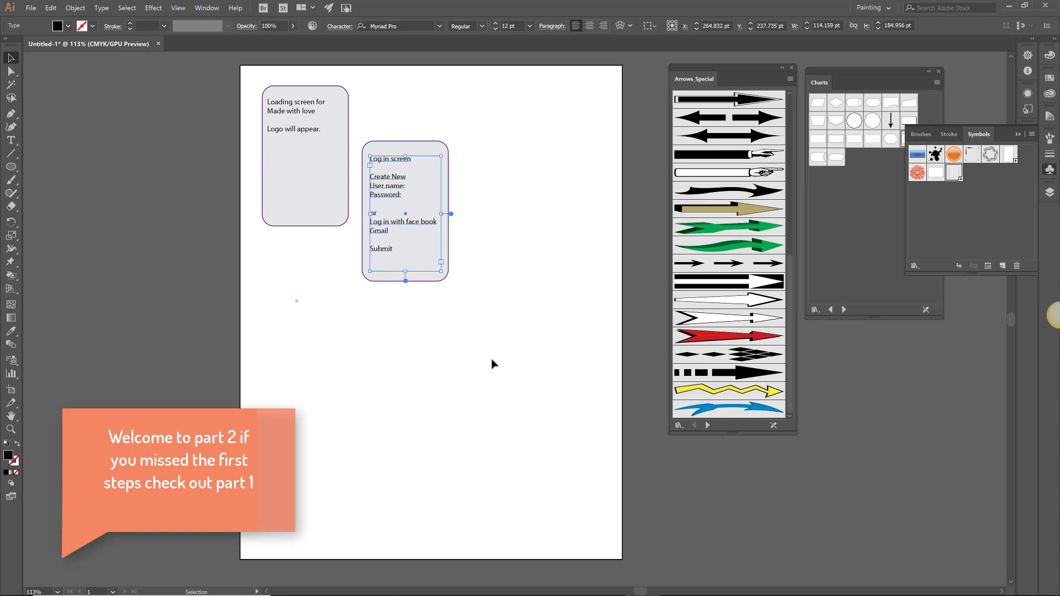
Step: Place a third phone symbol below, holding 'Create New Account', Name:, e-mail and password text
click(962, 229)
drag(955, 172, 313, 355)
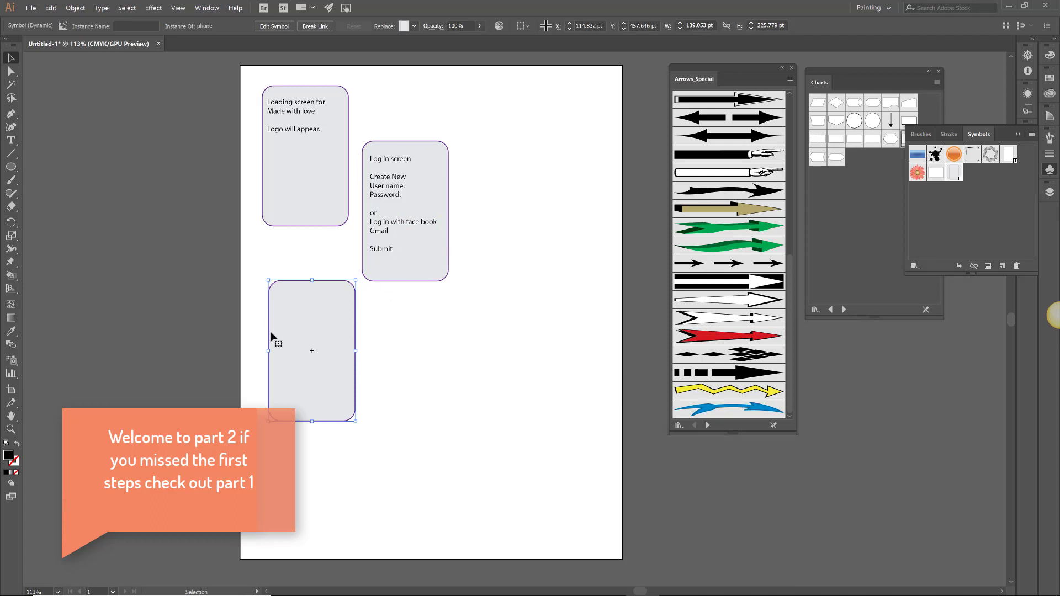
click(11, 140)
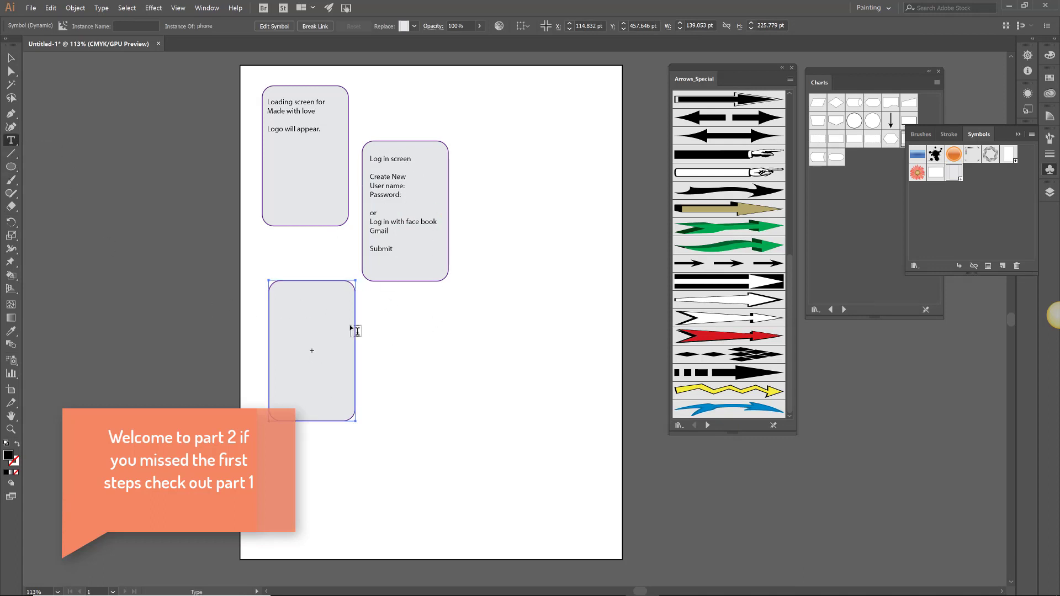
drag(385, 301, 456, 398)
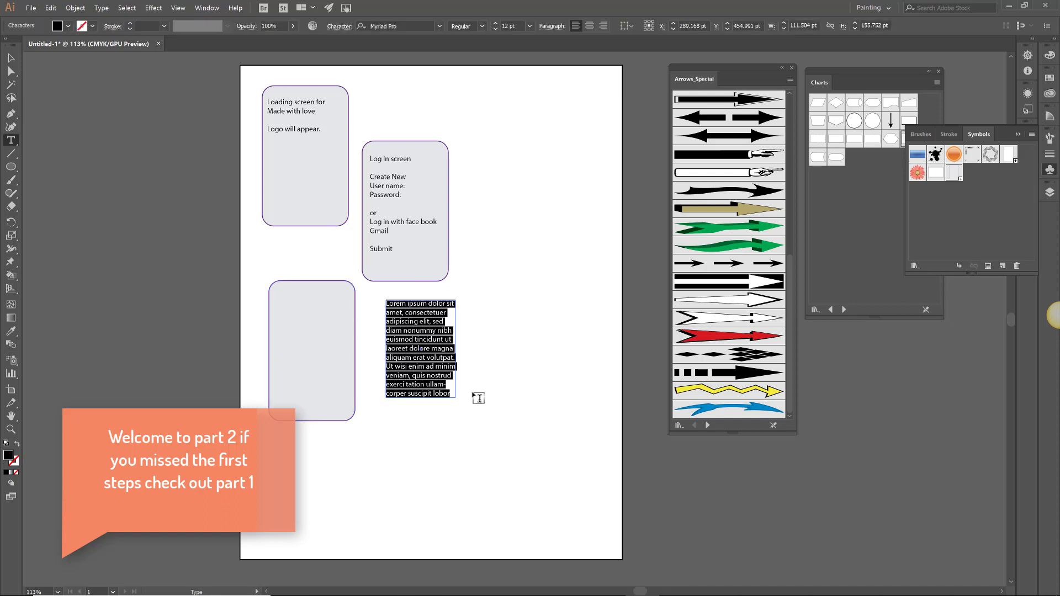
key(BackSpace)
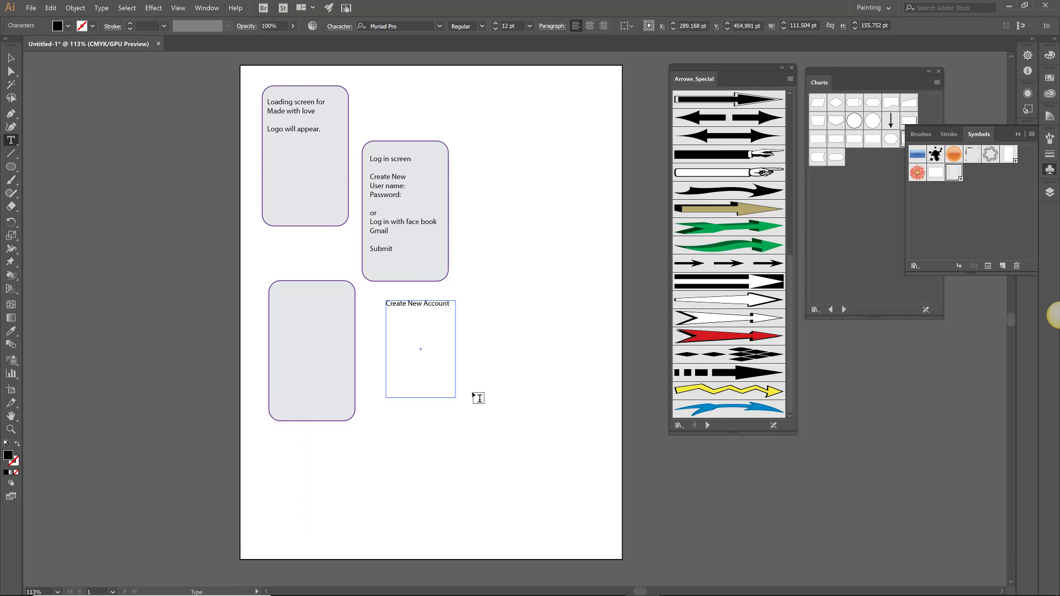
text(ame)
text(-ma)
text(word)
click(7, 58)
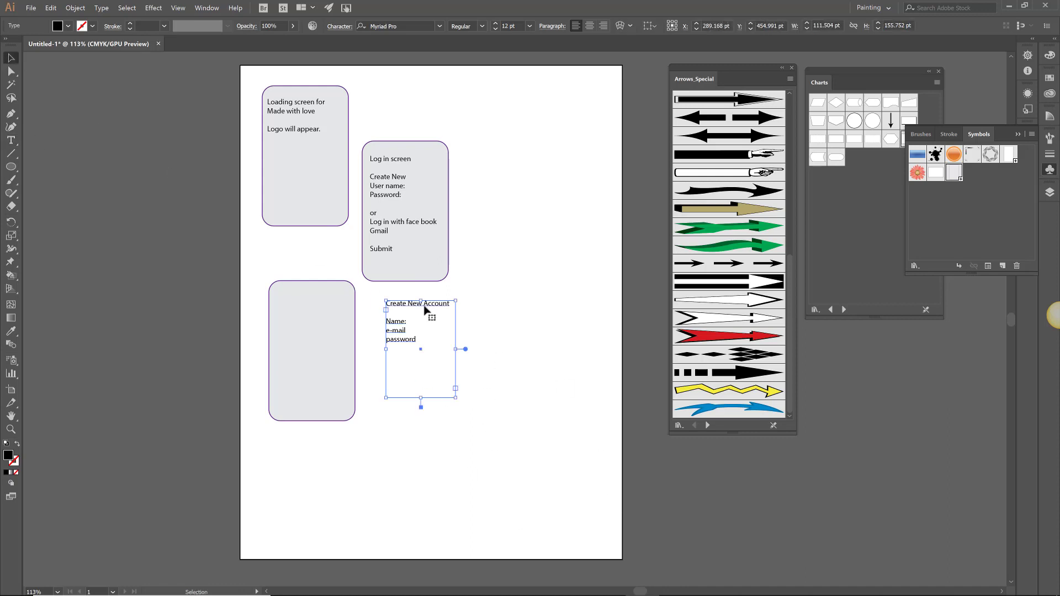
drag(427, 311, 315, 300)
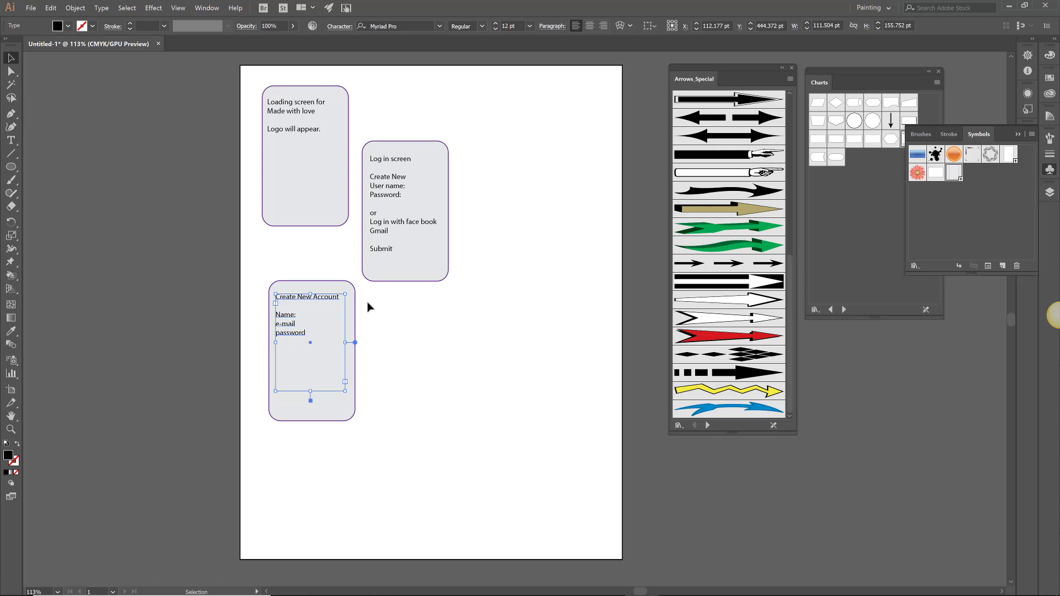
Step: Move the Create New Account box and the Log in screen box slightly down and right
click(395, 431)
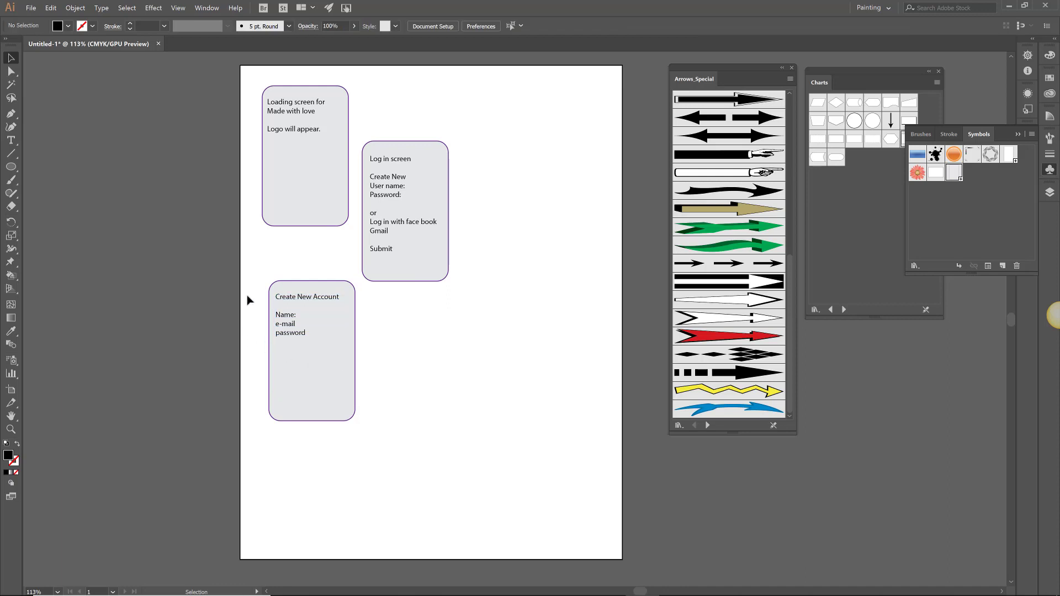
drag(249, 286, 349, 393)
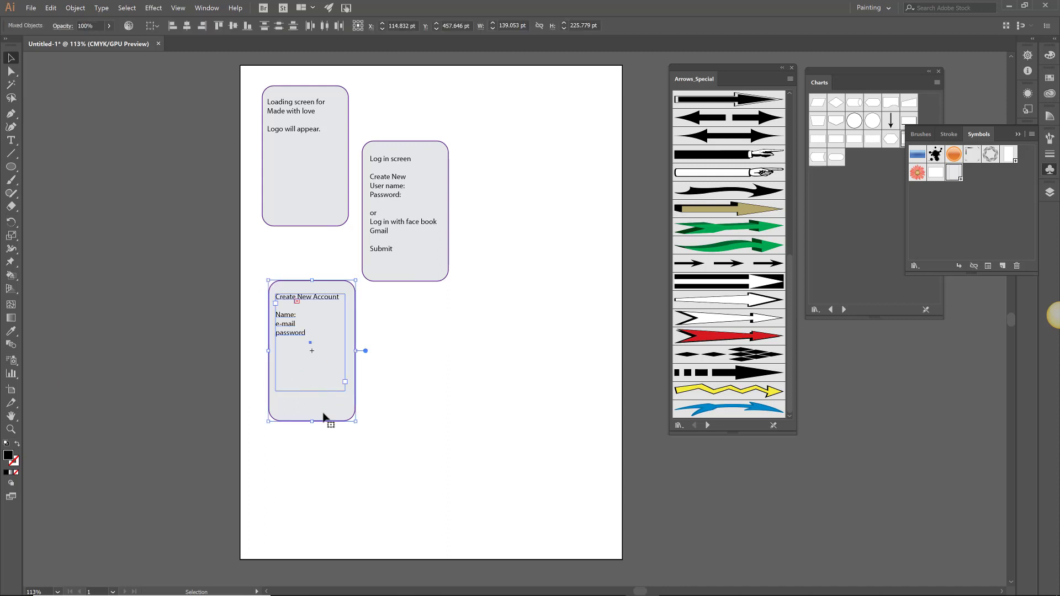
drag(293, 383, 362, 382)
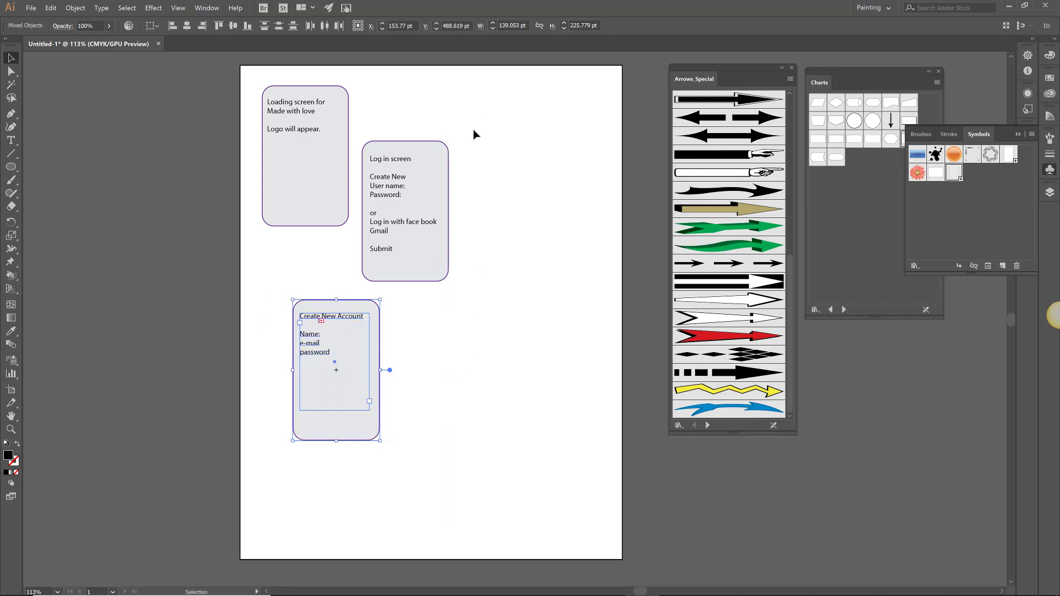
drag(474, 134, 433, 261)
click(518, 303)
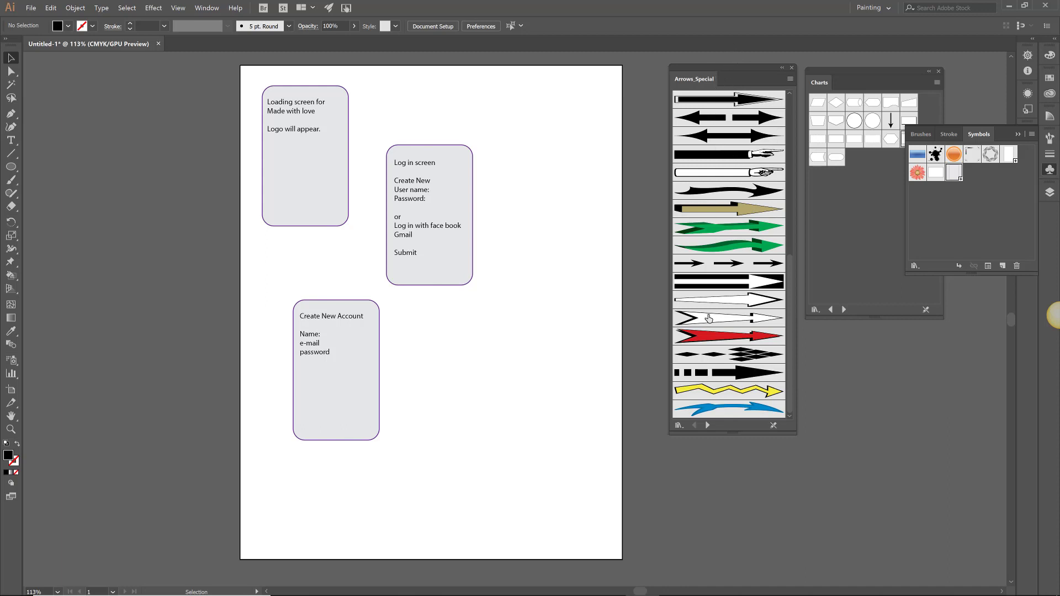
click(707, 425)
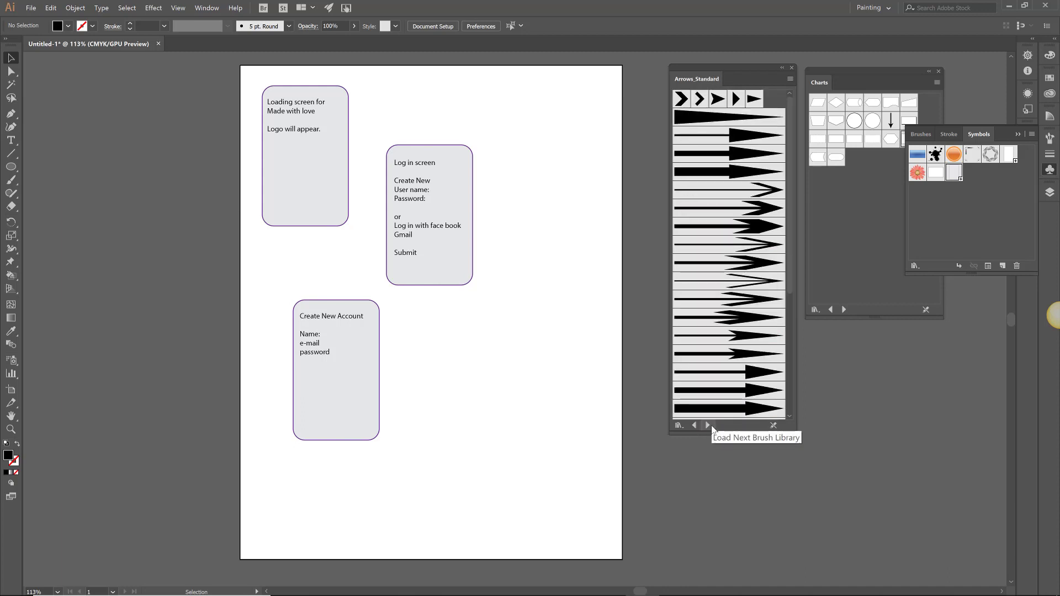
click(710, 425)
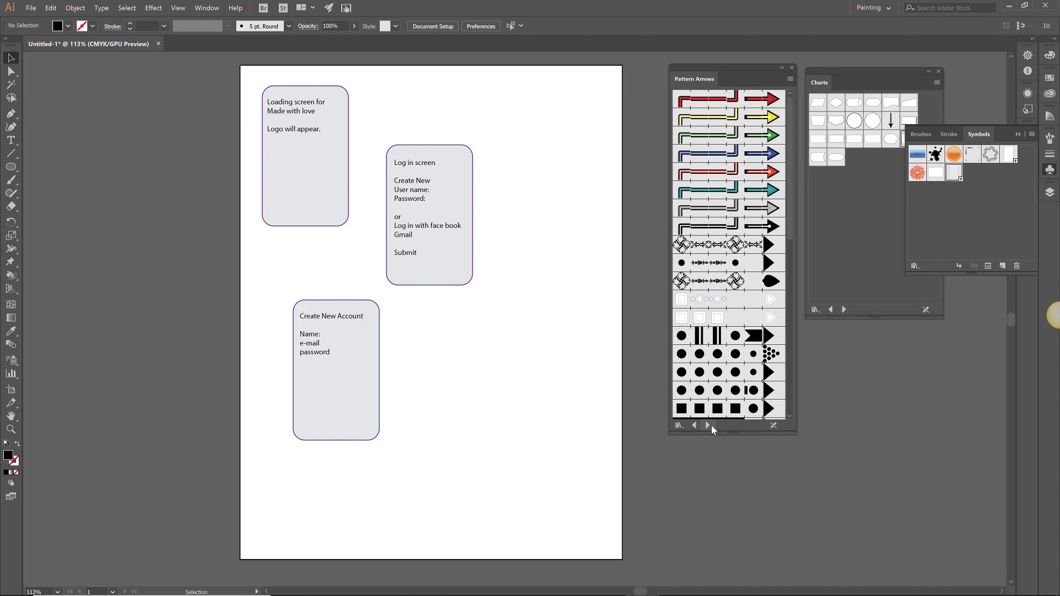
click(711, 425)
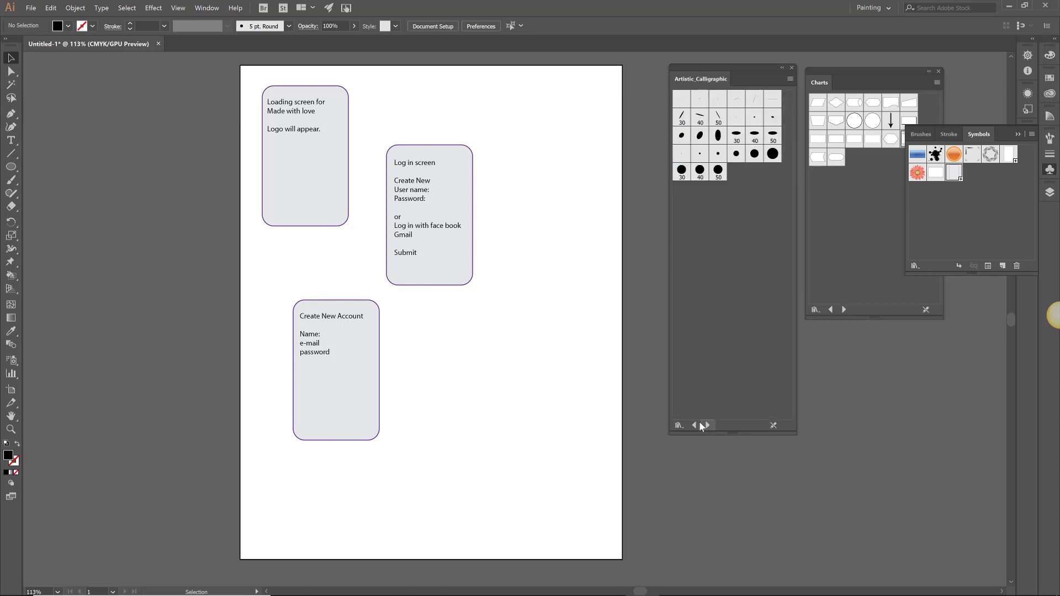
click(695, 425)
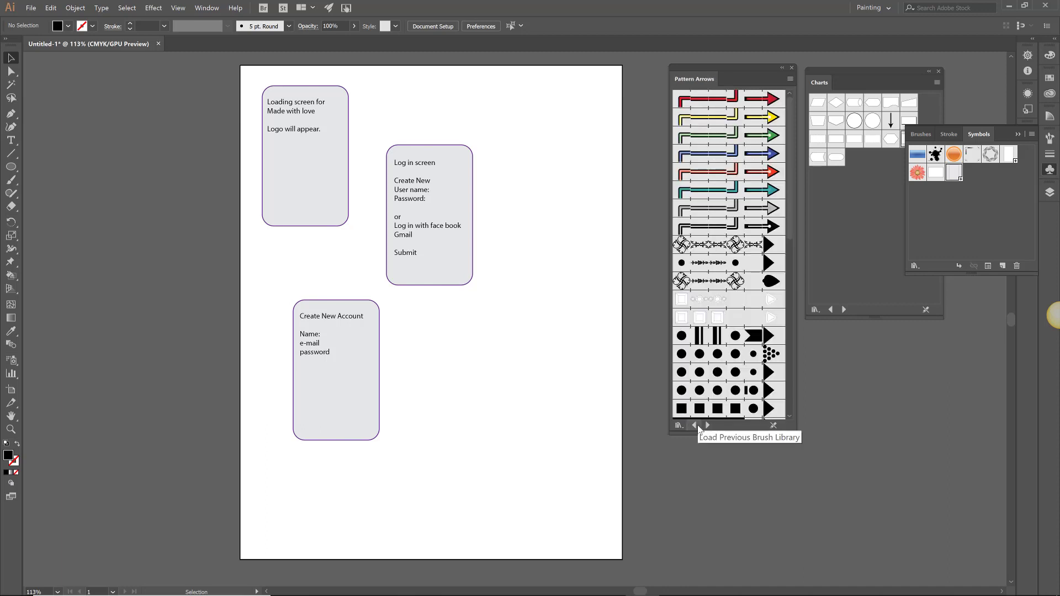
click(696, 426)
click(696, 426)
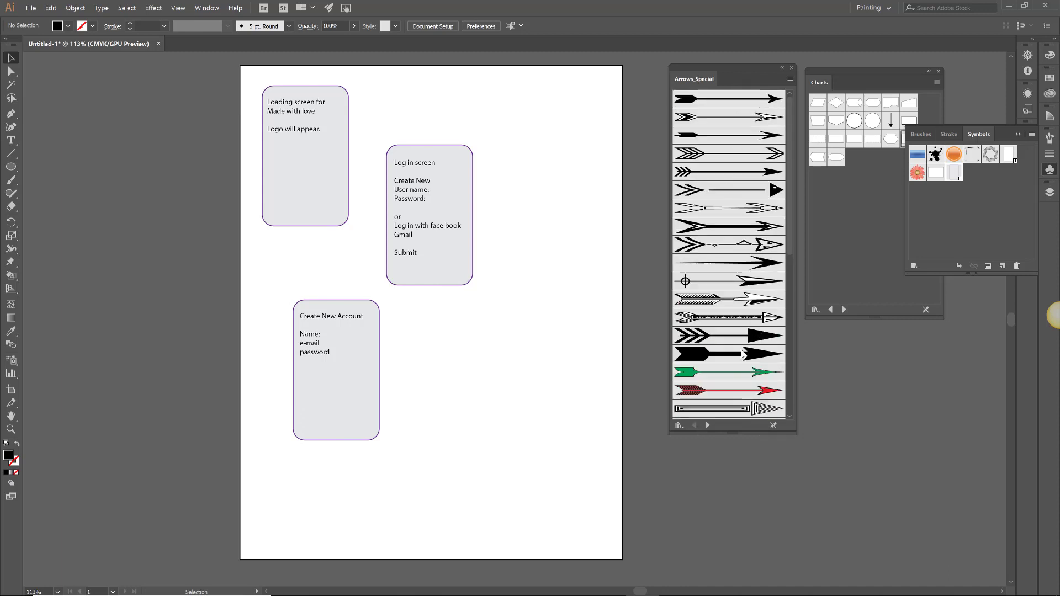
scroll(742, 353, down, 5)
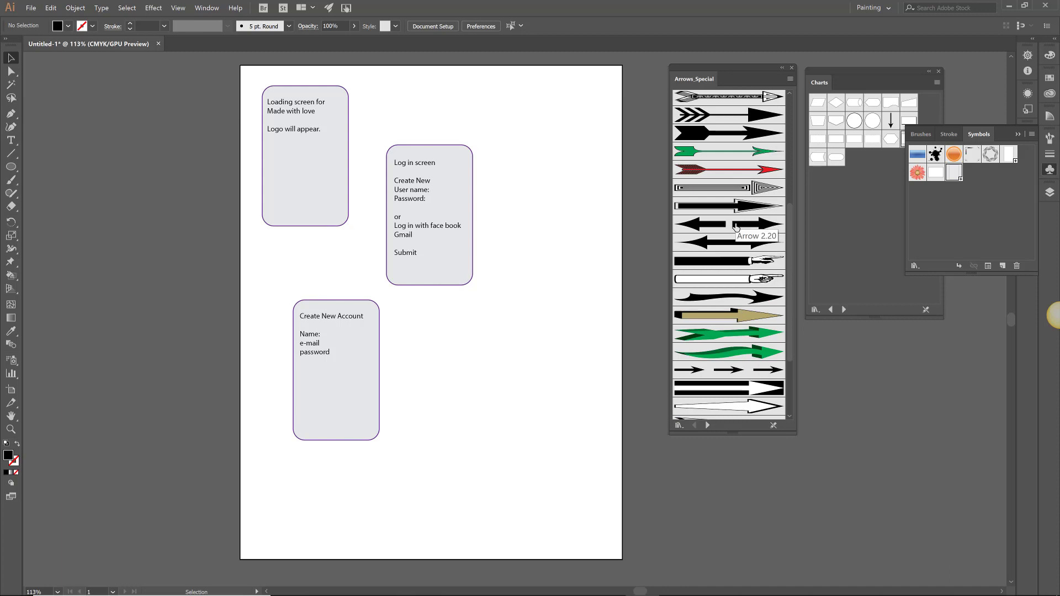
scroll(748, 388, down, 2)
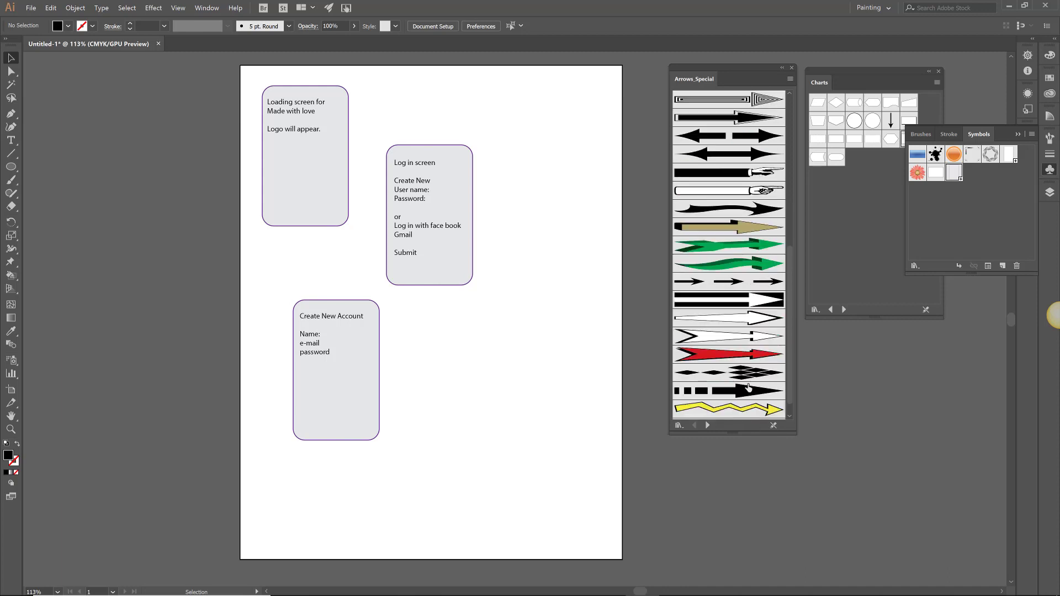
scroll(741, 381, up, 1)
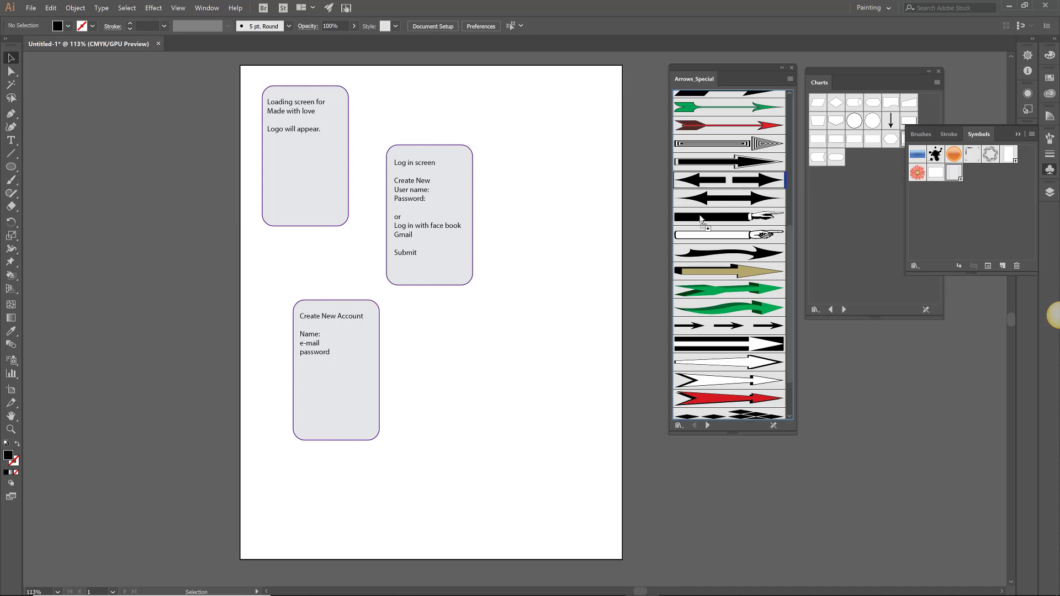
Step: Link Log in screen to Create New Account with an Arrow 2.20 double-headed line
click(701, 186)
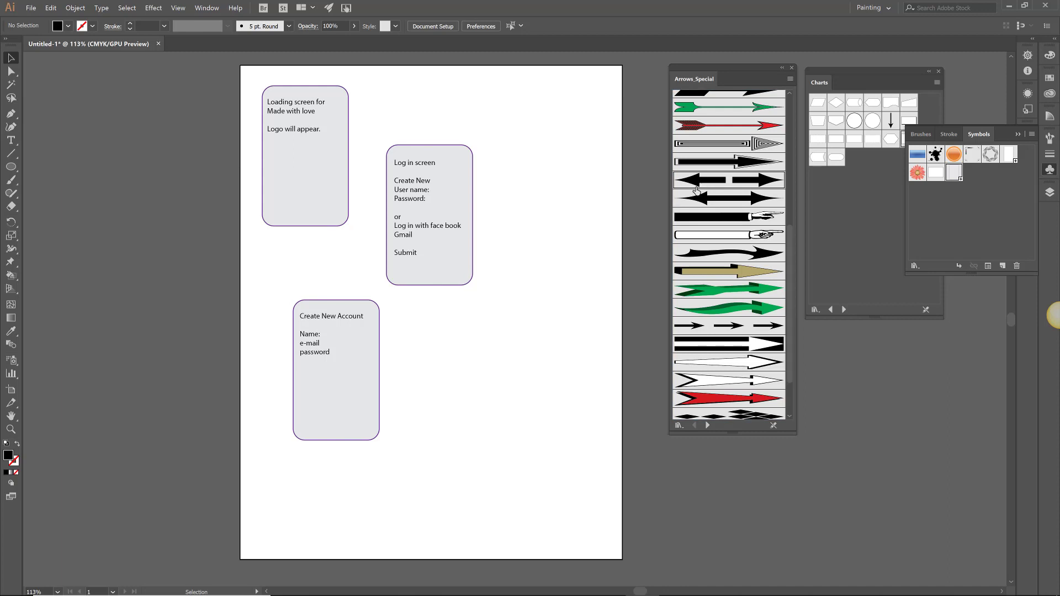
click(9, 158)
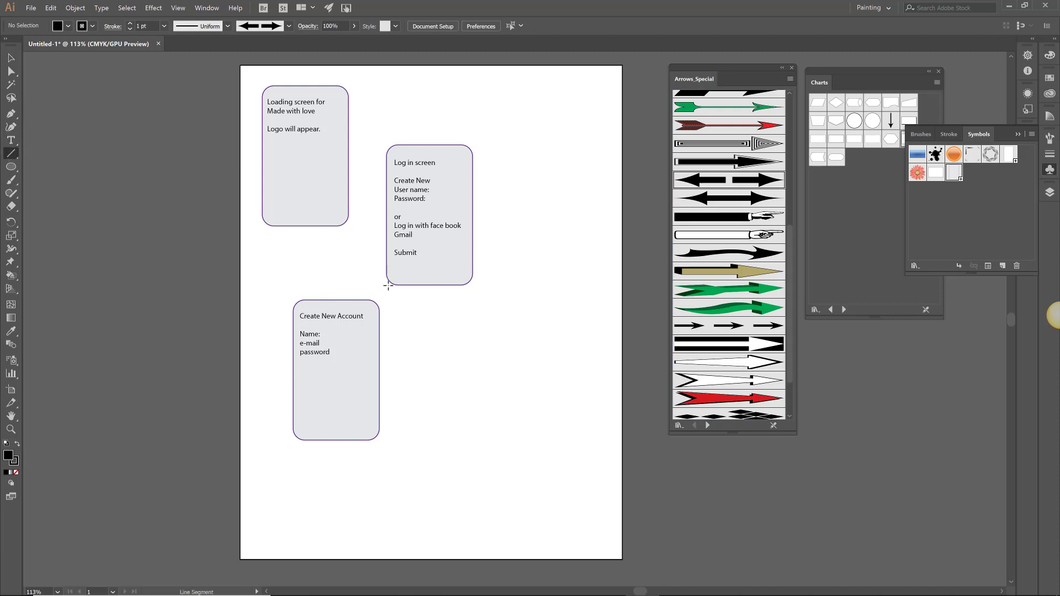
drag(386, 283, 369, 300)
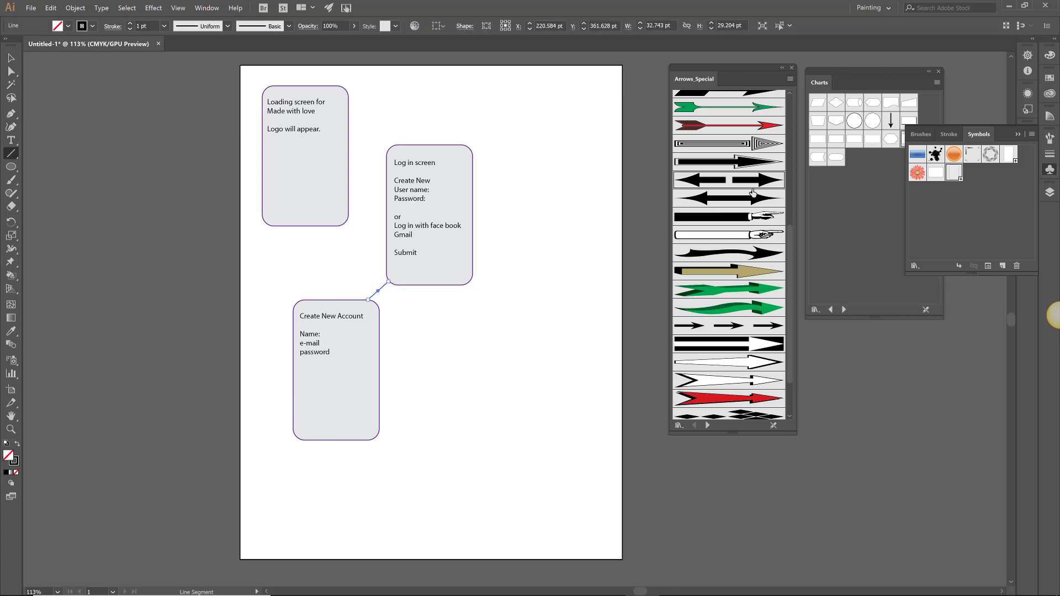
click(748, 188)
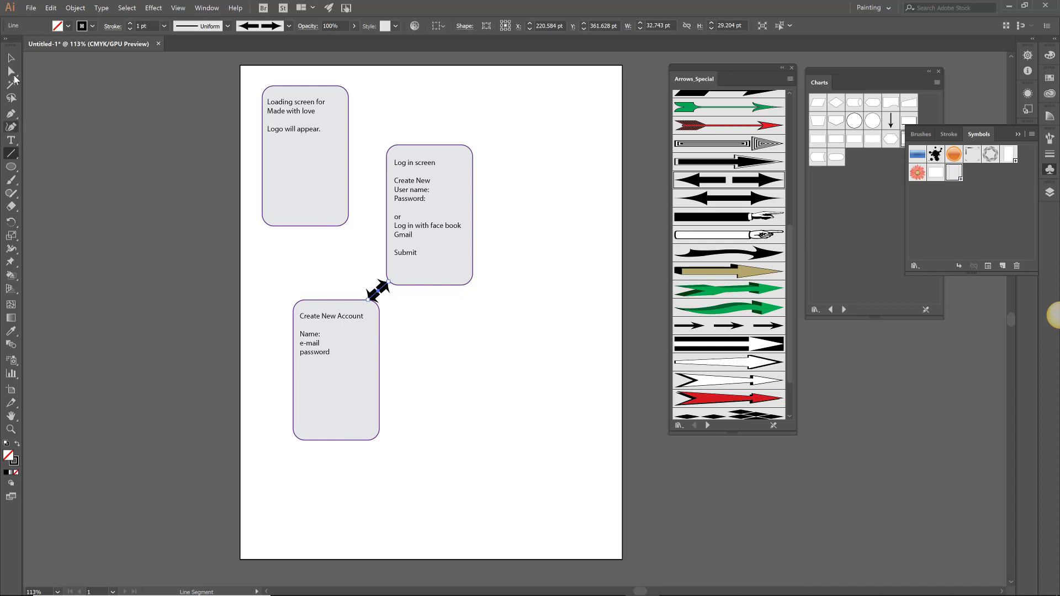
Step: Add a Save line to the Create New Account text, undoing the stray arrow brush
click(12, 140)
click(331, 350)
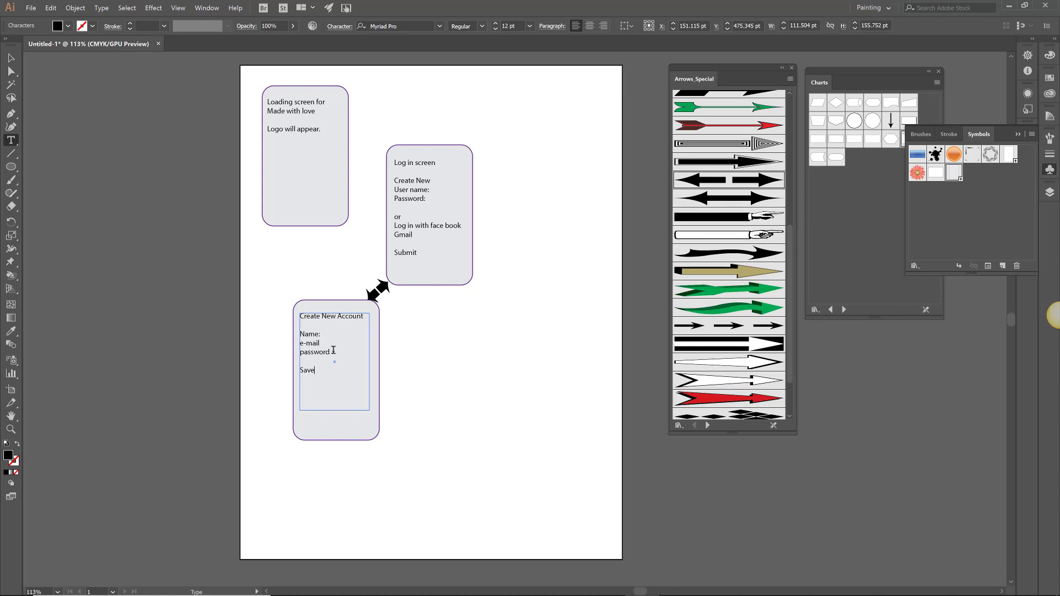
click(11, 57)
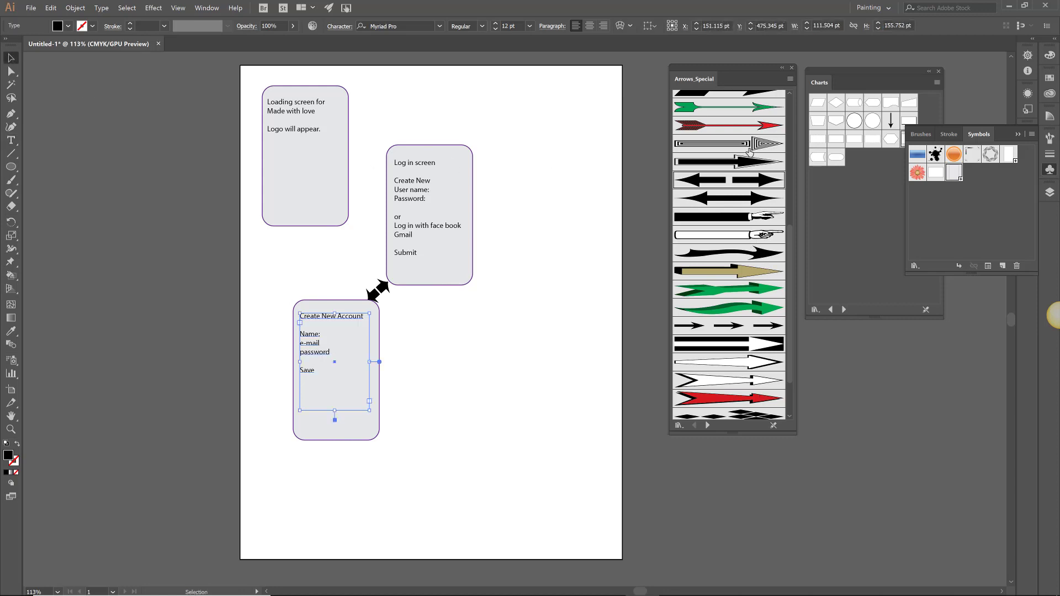
click(741, 166)
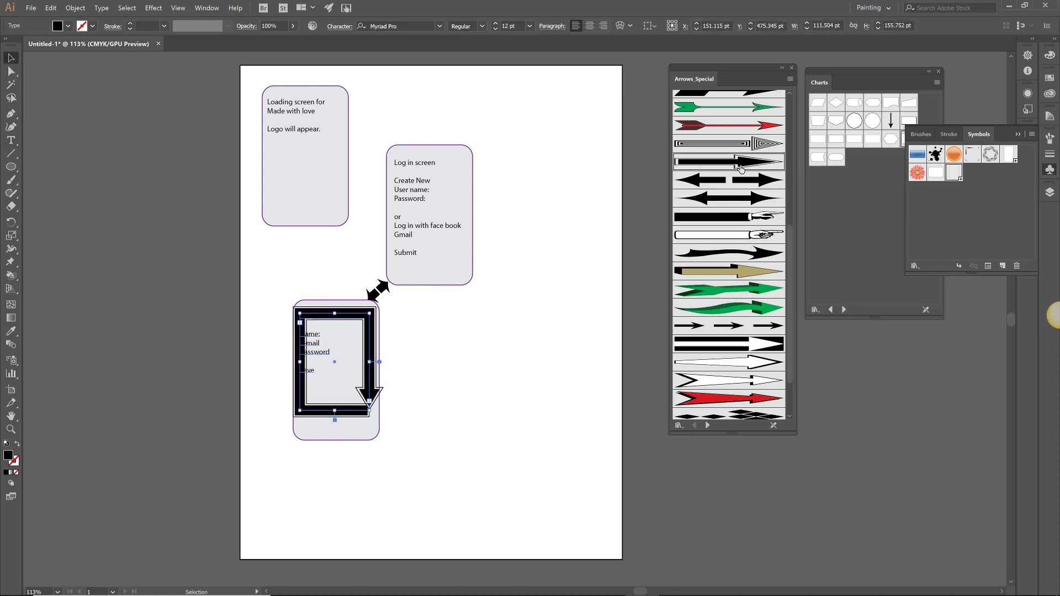
key(ctrl+z)
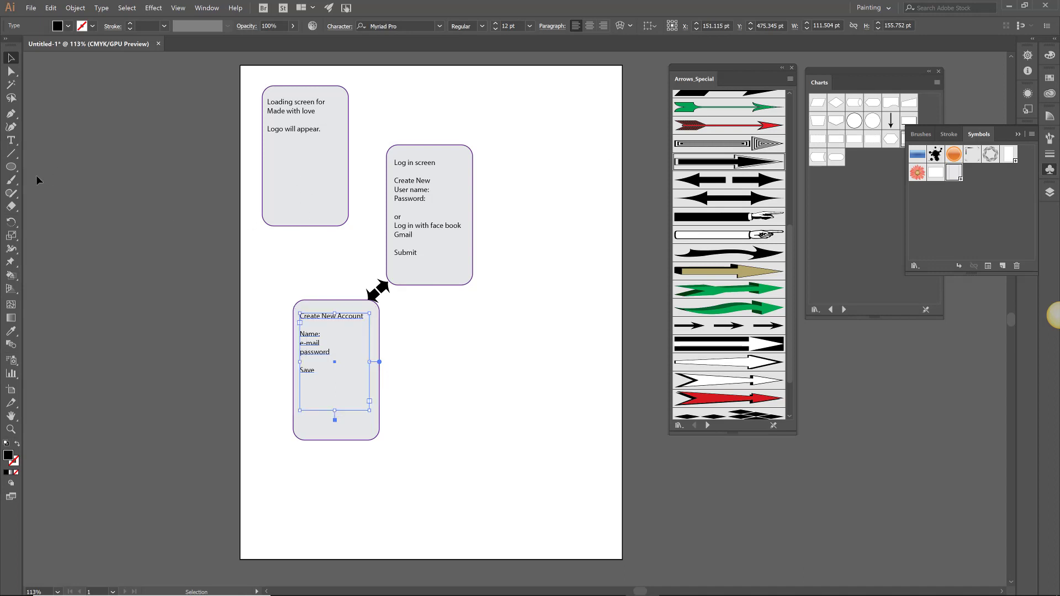
Step: Draw a black arrow line from the loading screen box to the Log in screen box
click(9, 154)
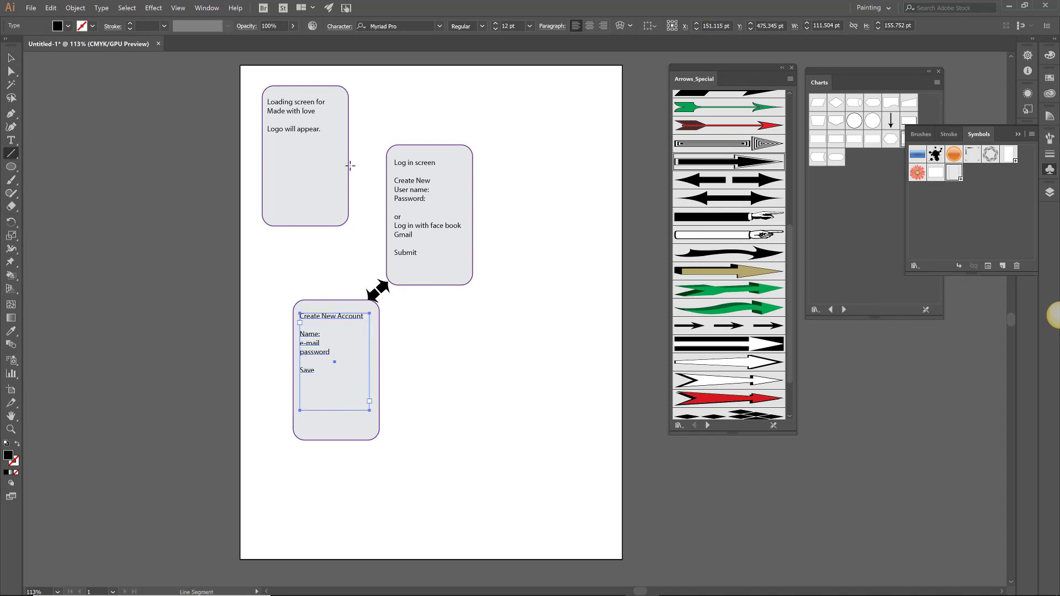
drag(347, 166, 387, 192)
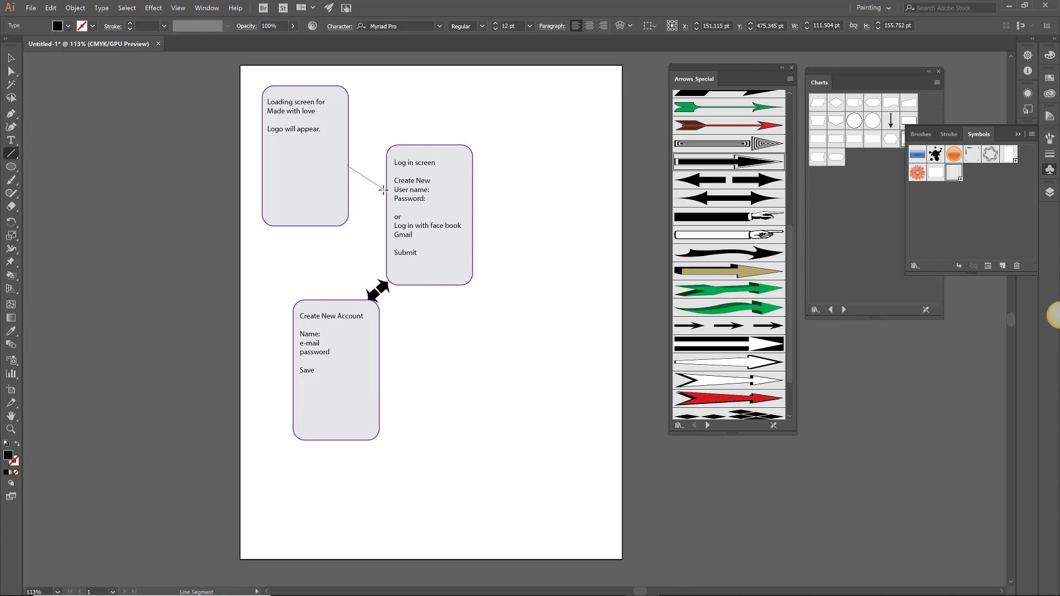
drag(384, 190, 382, 190)
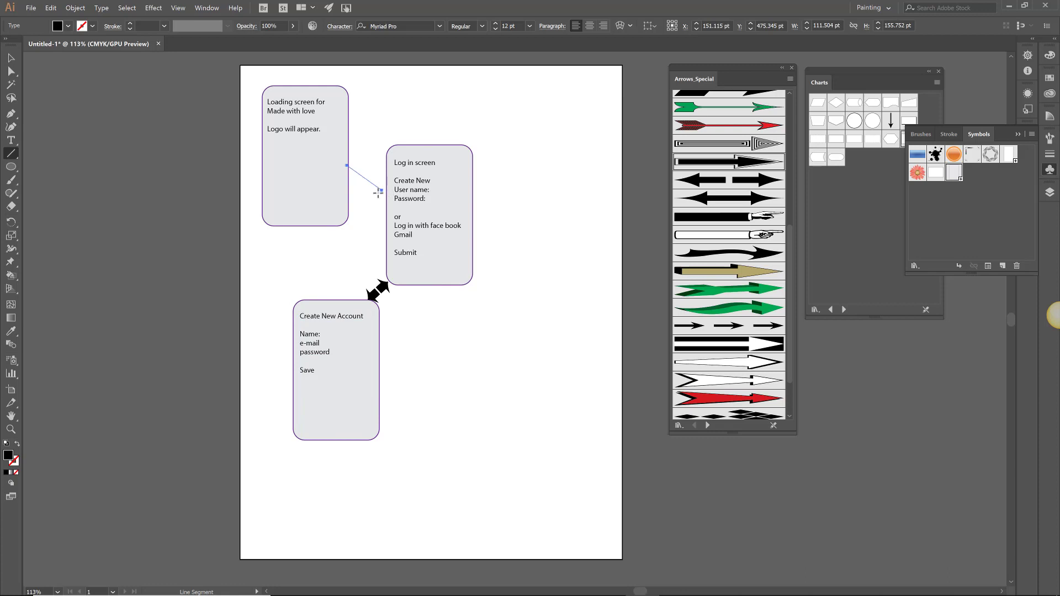
click(737, 163)
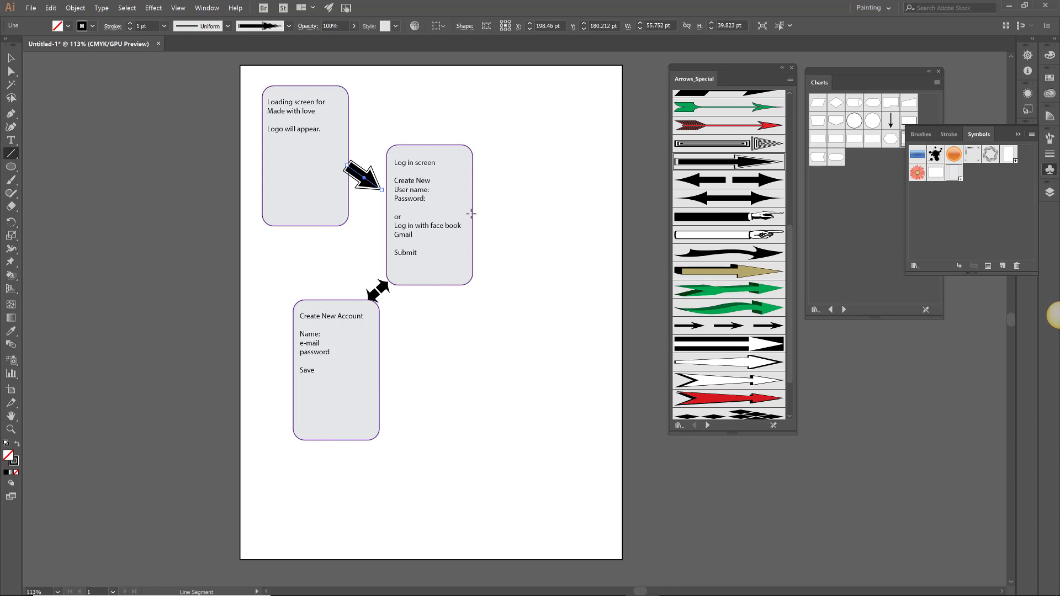
Step: Draw a split double-headed arrow extending right from the Log in box's edge
drag(473, 214, 559, 213)
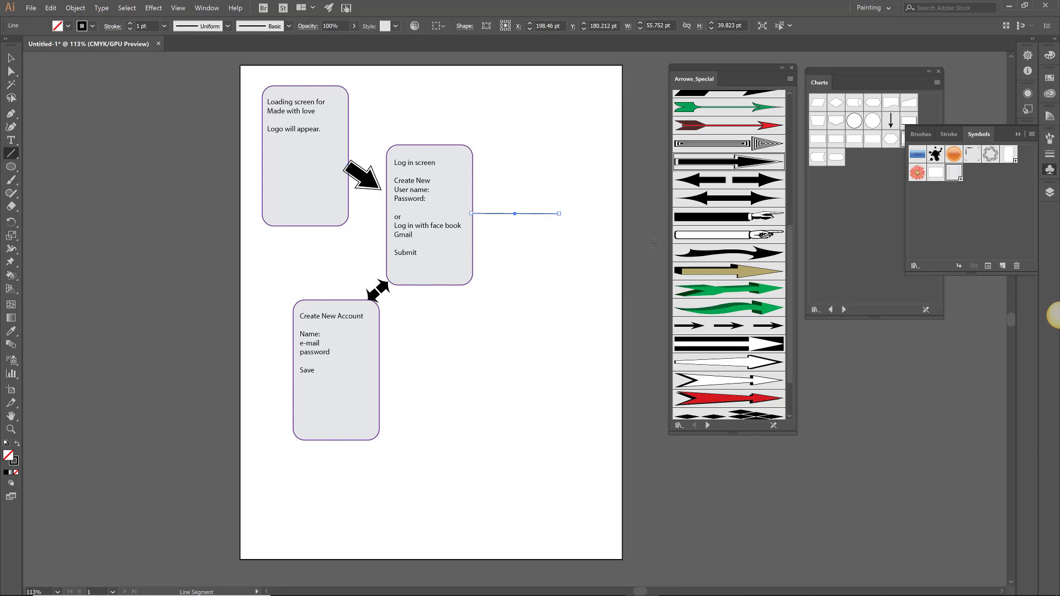
click(735, 200)
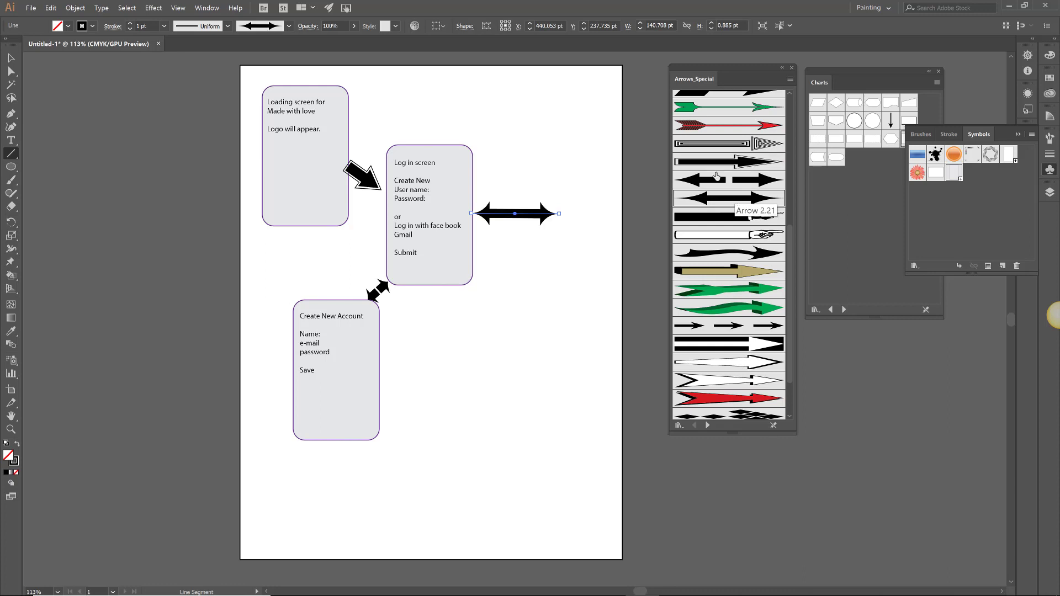
click(714, 180)
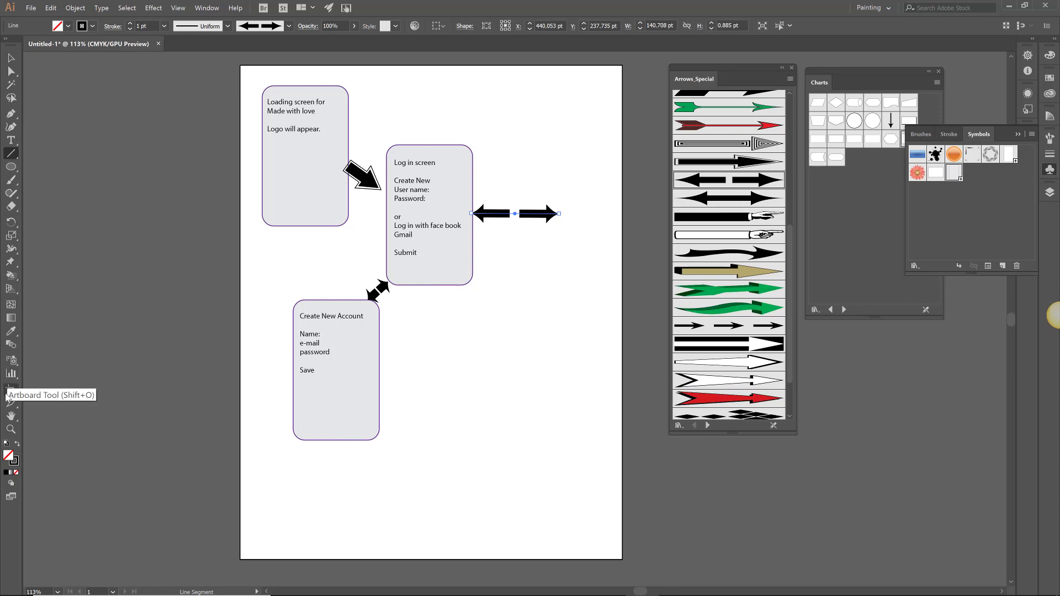
Step: Drag the artboard's right and bottom edges out to about 1220.85 × 908.81 pt
click(8, 394)
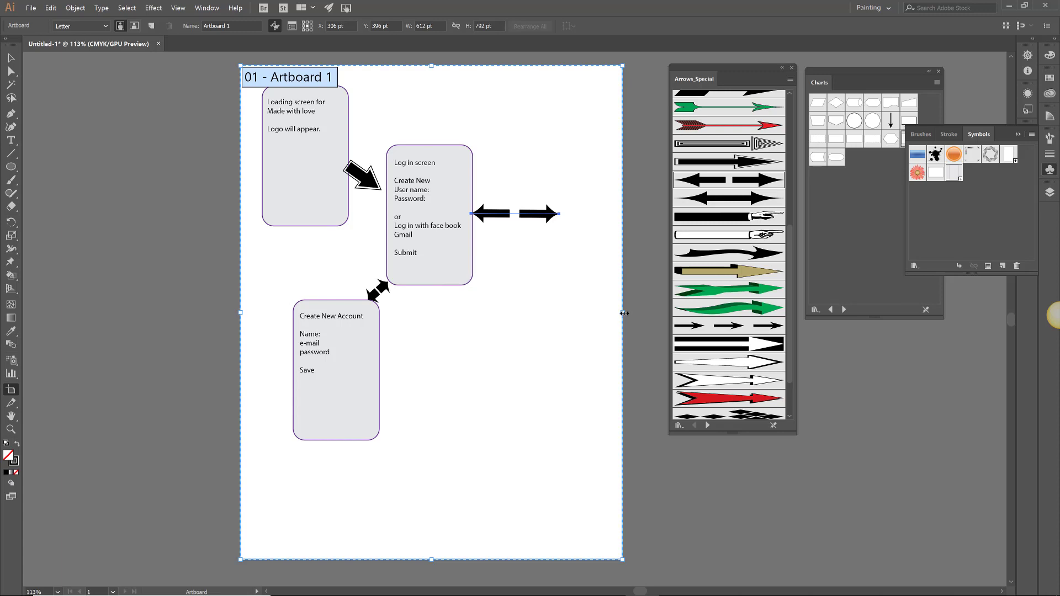
drag(624, 313, 1003, 295)
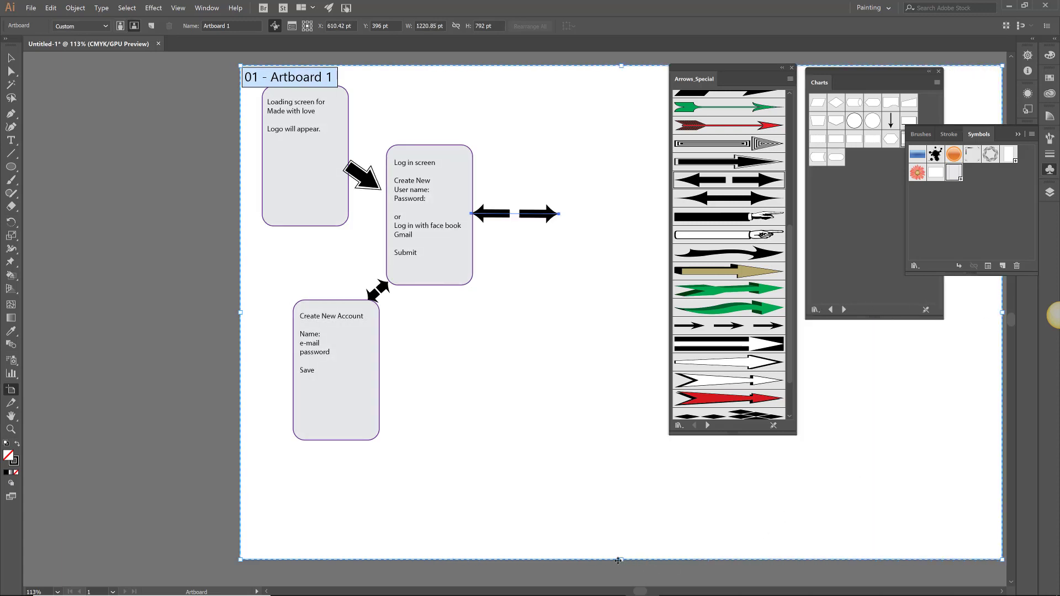
drag(619, 560, 627, 572)
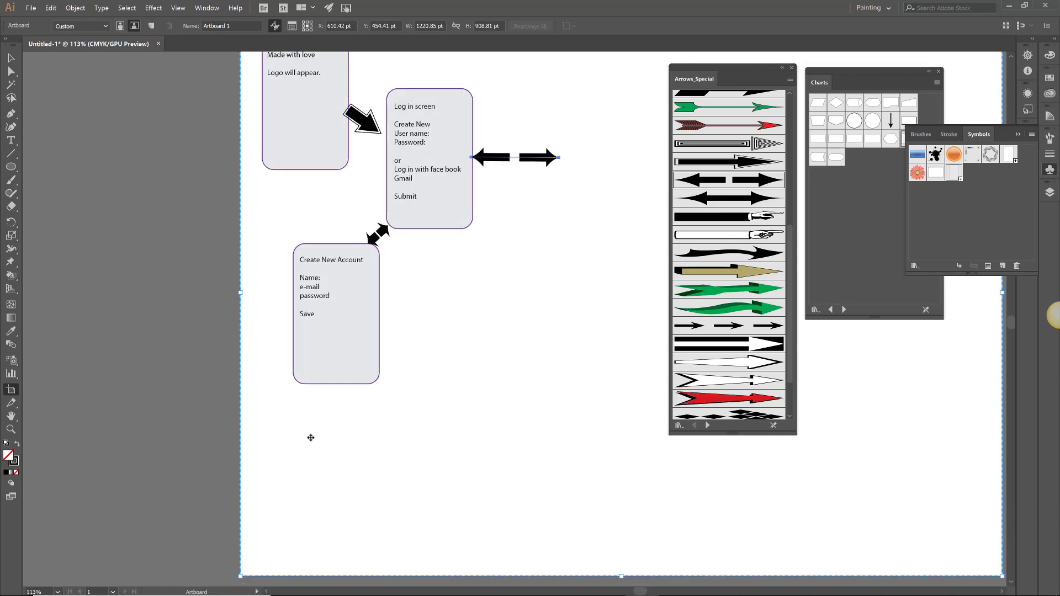
scroll(163, 431, up, 2)
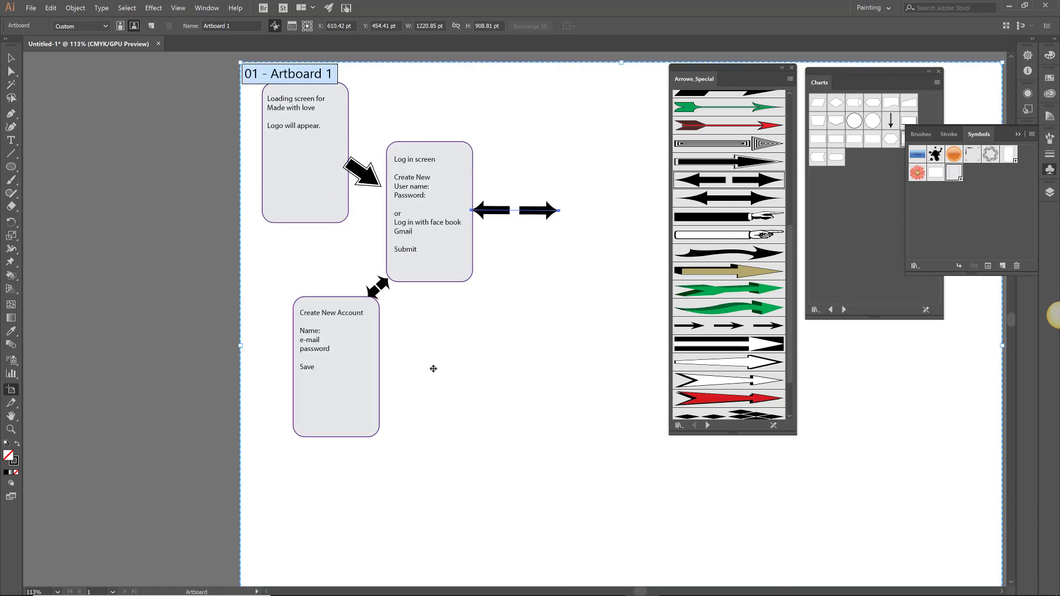
click(13, 62)
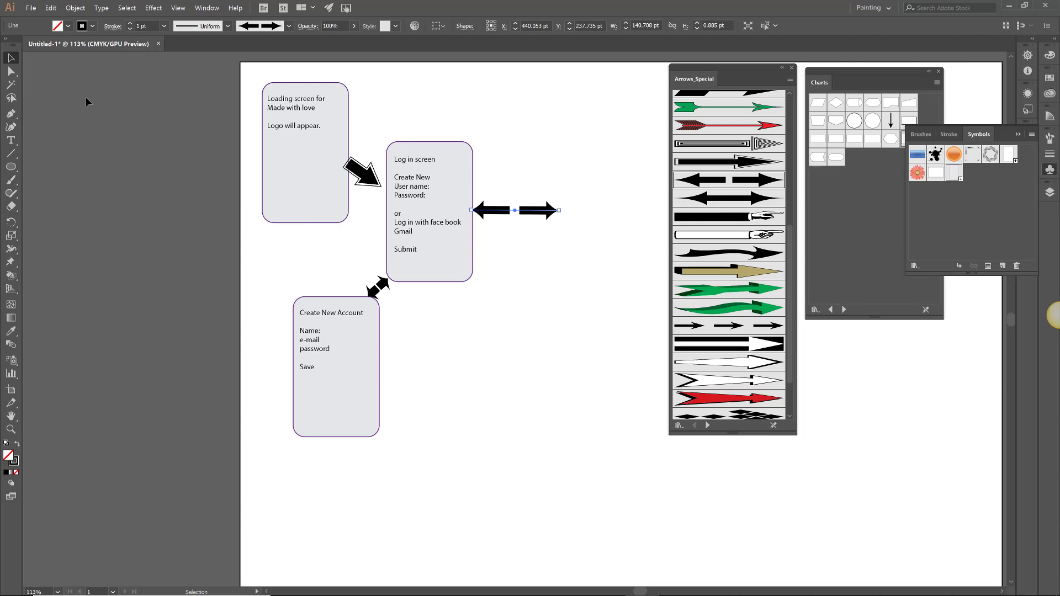
Step: Move the Arrows_Special panel aside, close Charts, and place a fourth phone box right of the arrow
drag(737, 71, 123, 77)
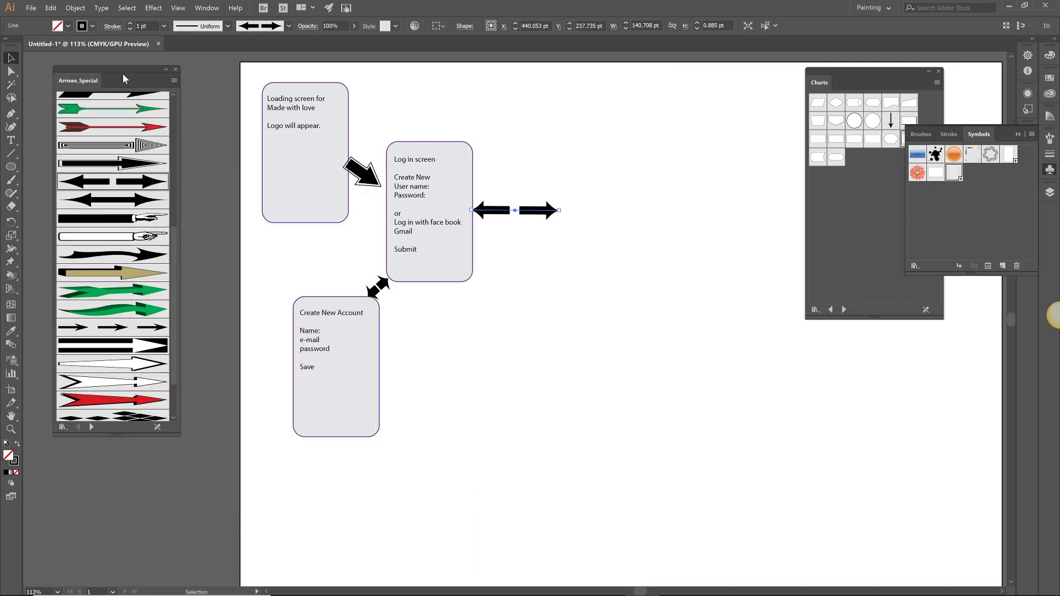
click(939, 71)
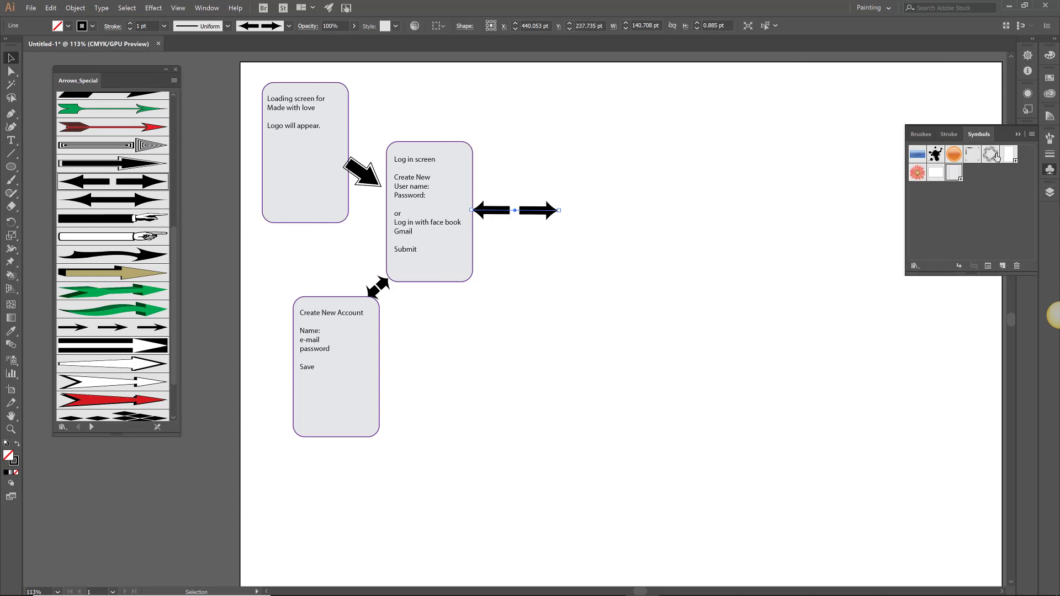
drag(955, 173, 609, 214)
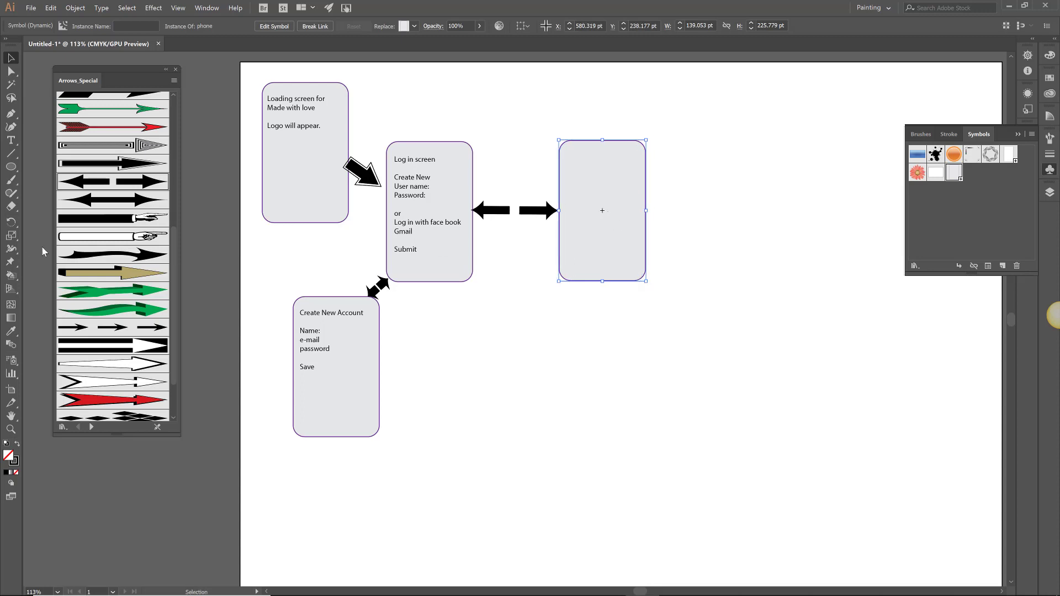
Step: Type a Home page list: main menu, Recapie of the day, Title, Species, Ingredients, Instructions
click(11, 140)
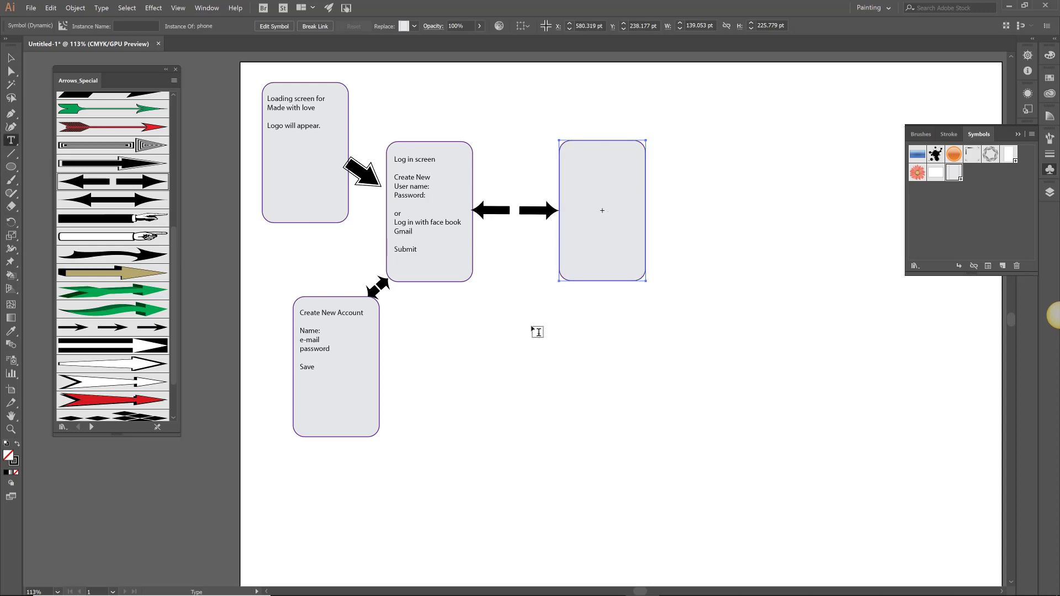
drag(531, 326, 602, 431)
text(Ho)
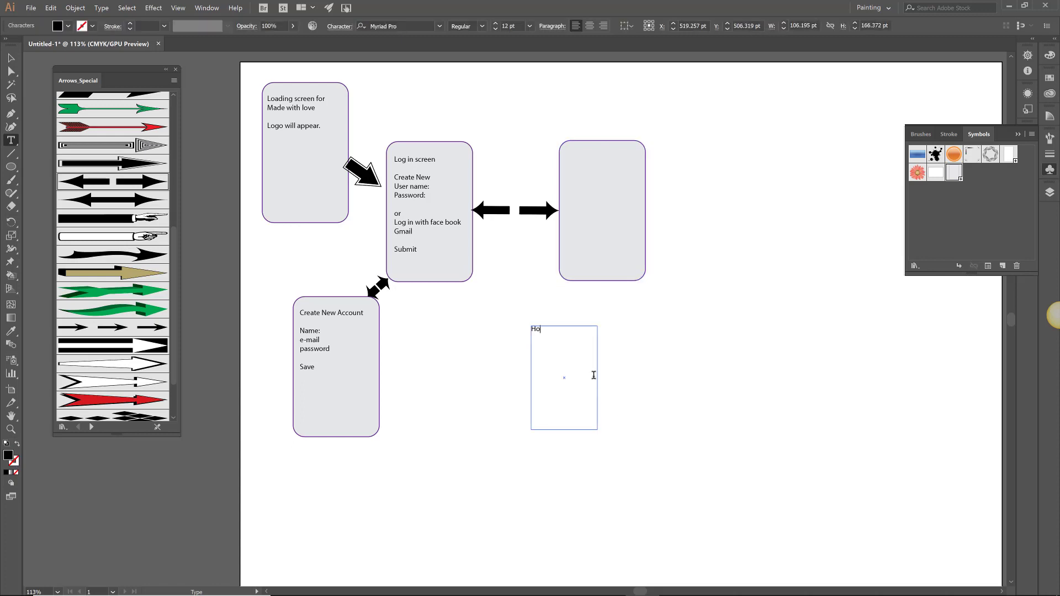
text(me page)
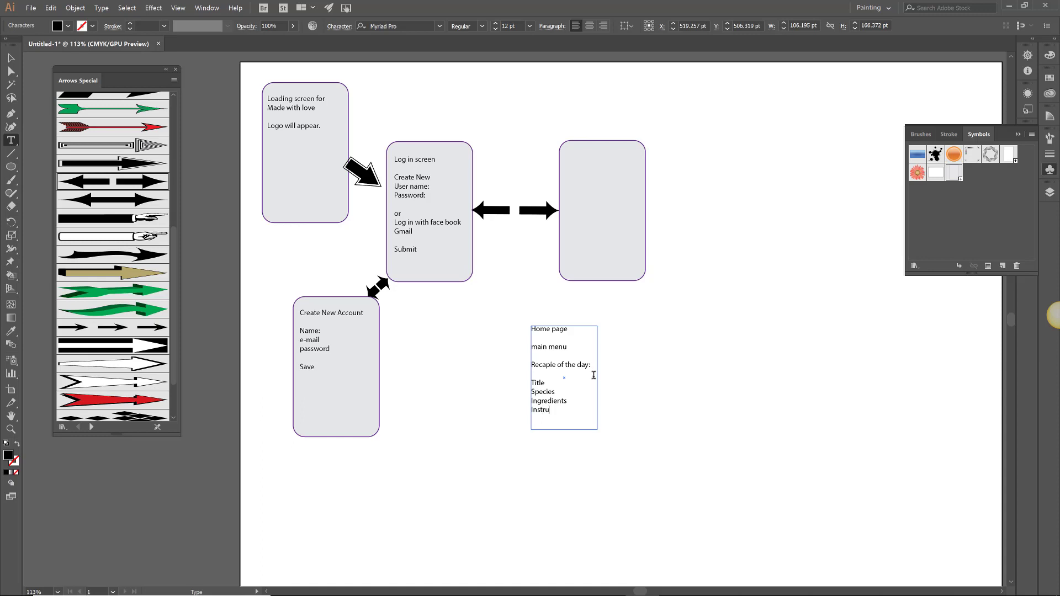
text(ons)
click(552, 376)
key(Return)
key(Return)
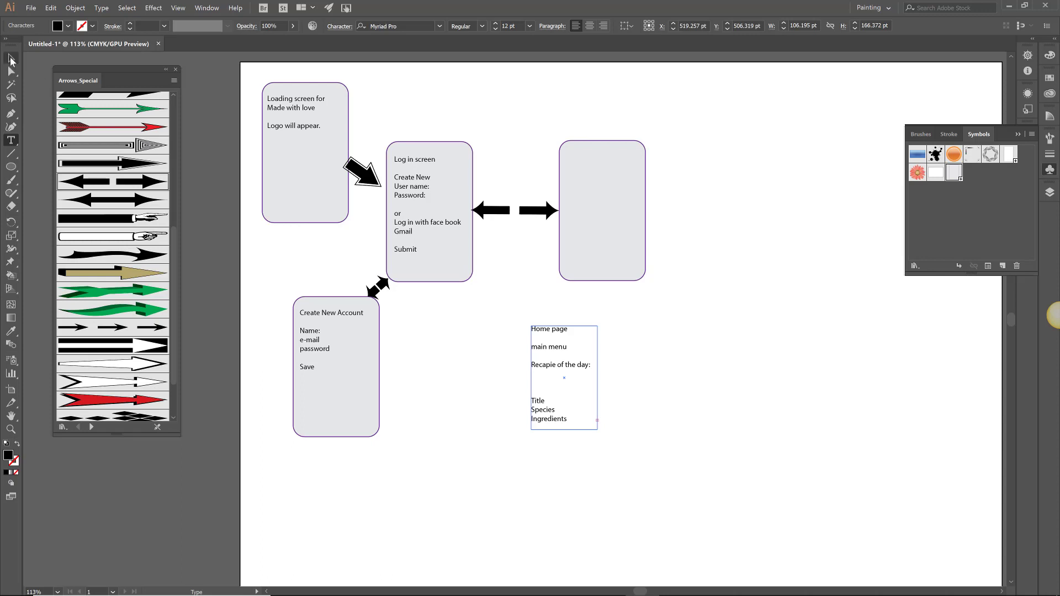
Step: Lengthen the Home page text box and draw a black image rectangle under Recapie of the day
click(11, 58)
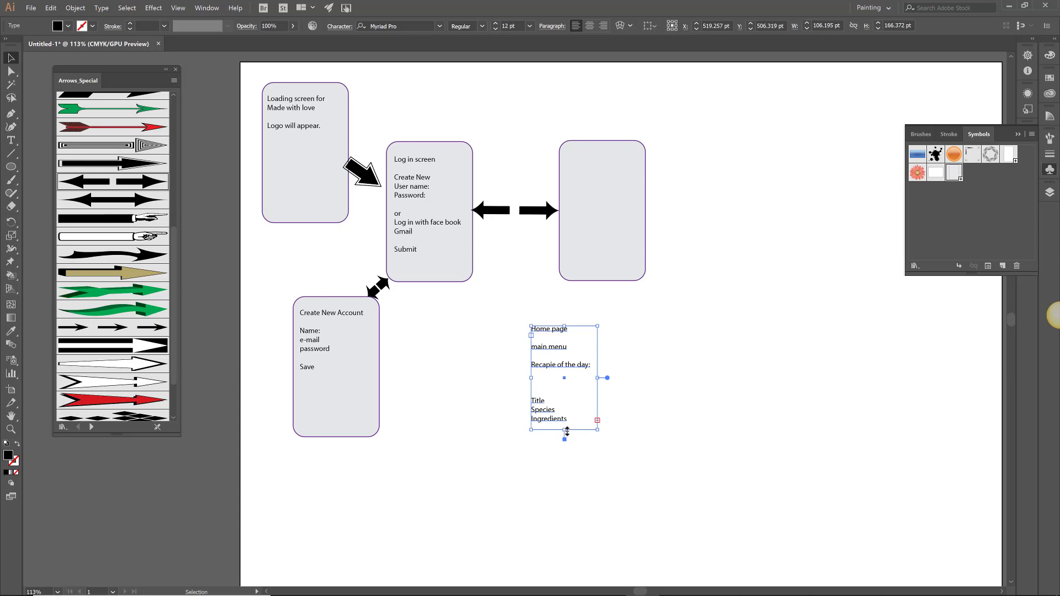
drag(567, 430, 607, 265)
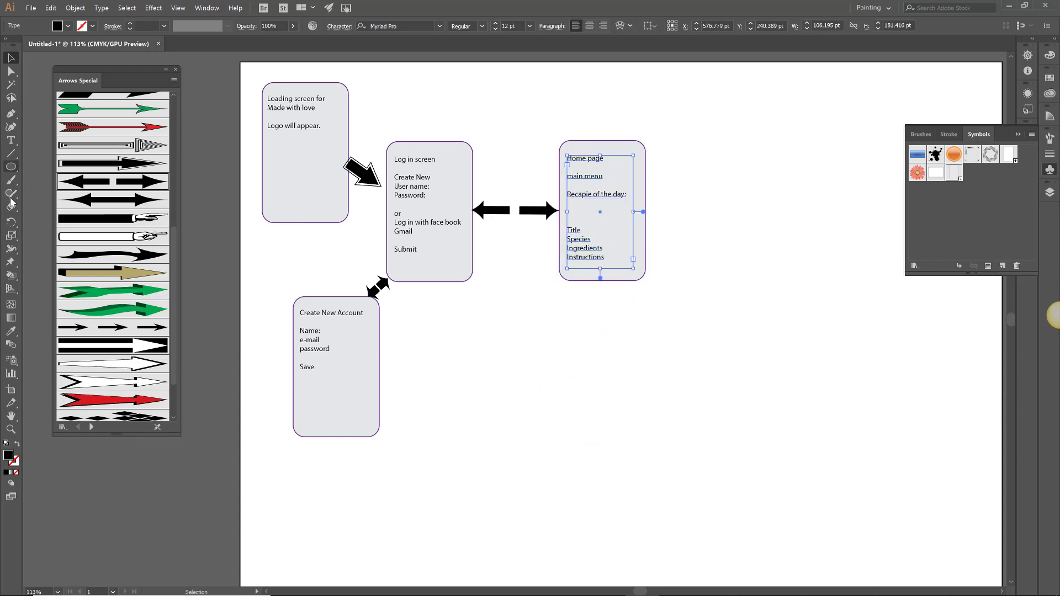
drag(8, 168, 44, 167)
drag(569, 202, 605, 224)
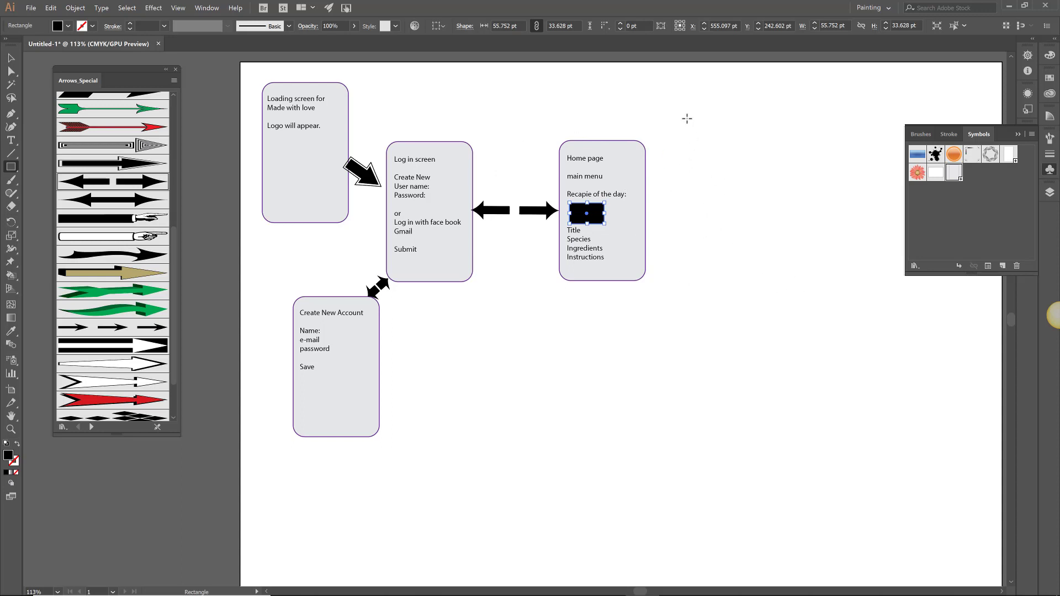
click(8, 155)
Step: Draw a short black line at the Home page box's top right with a 2 pt stroke
drag(629, 151, 639, 153)
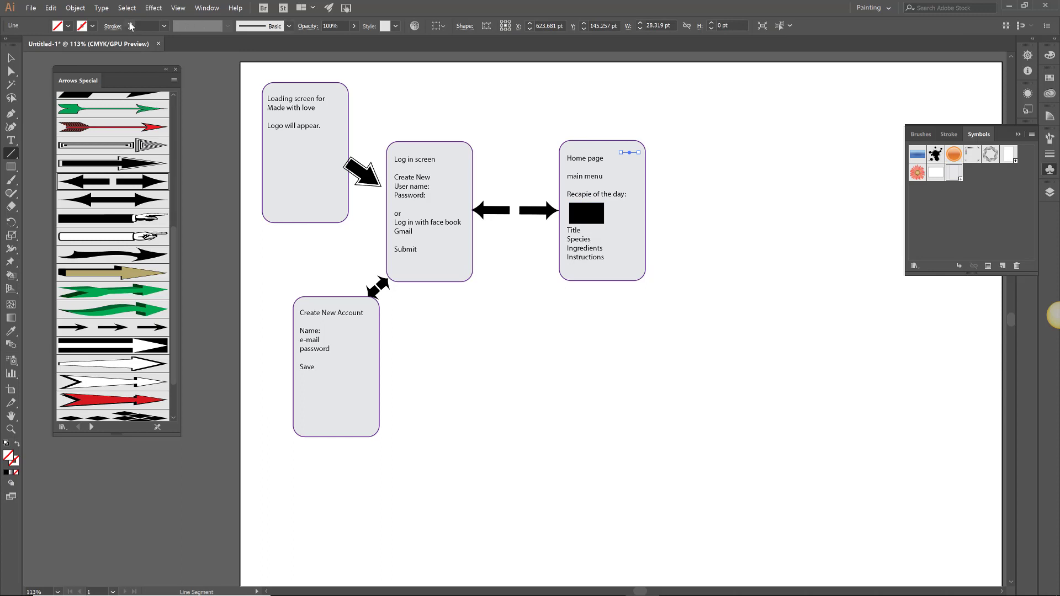
click(130, 25)
click(130, 24)
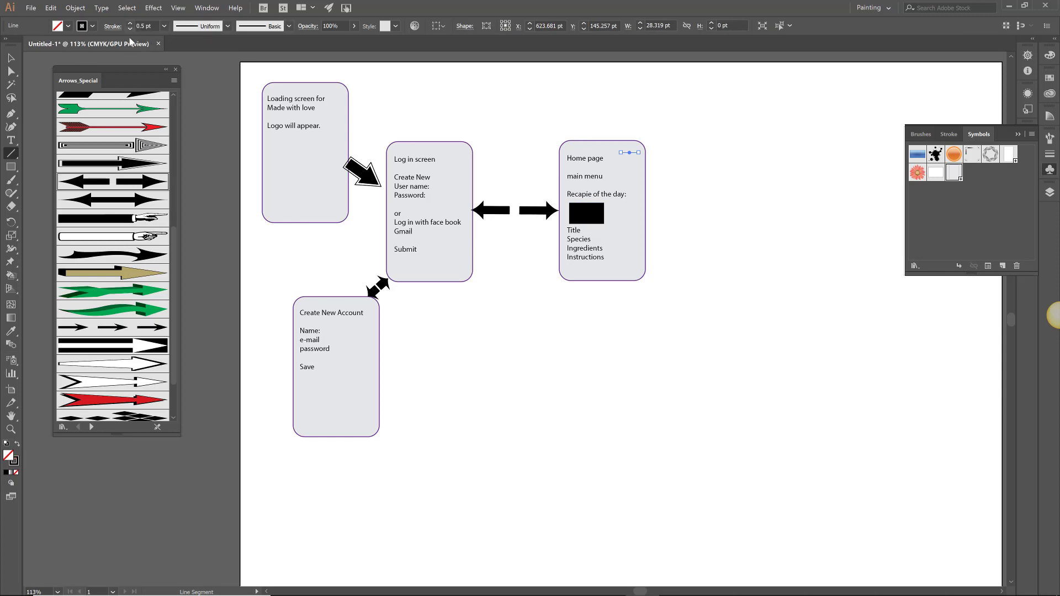
click(131, 24)
click(130, 25)
click(16, 61)
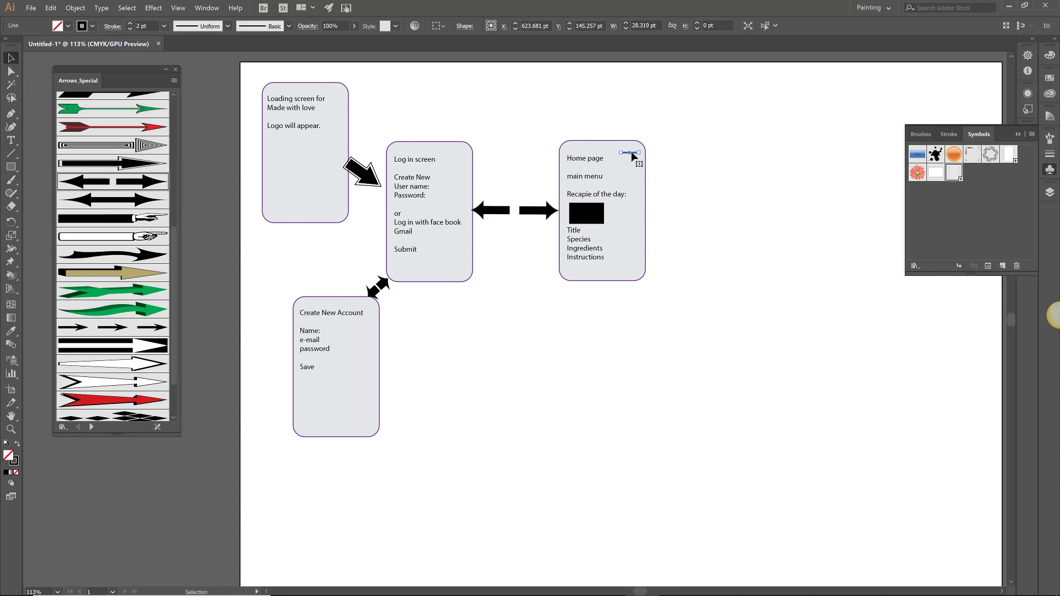
right_click(634, 157)
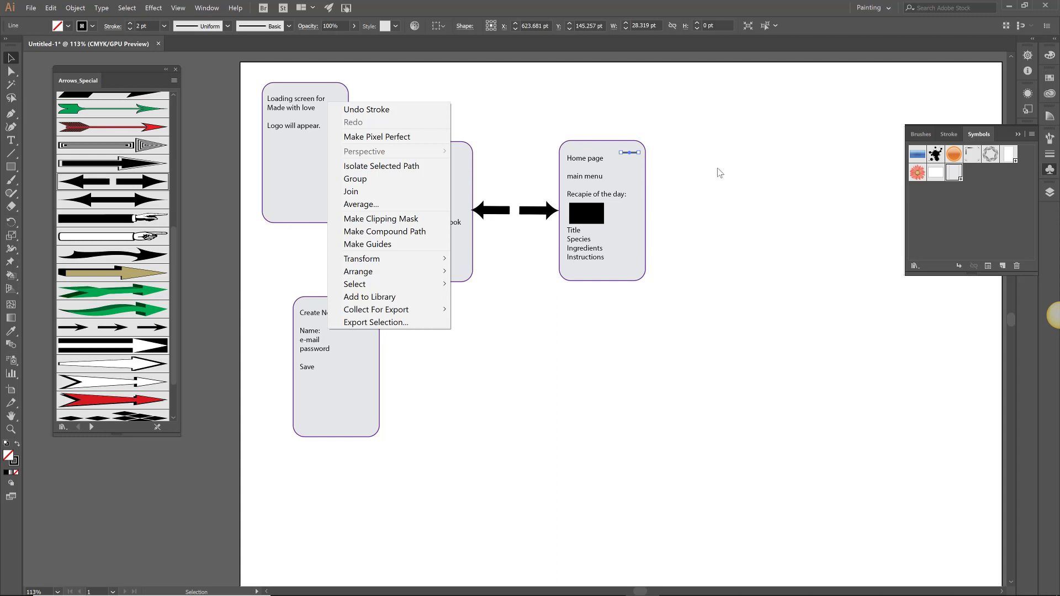
Step: Copy the short line and paste two copies, stacking them beneath it in the Home page box
click(686, 191)
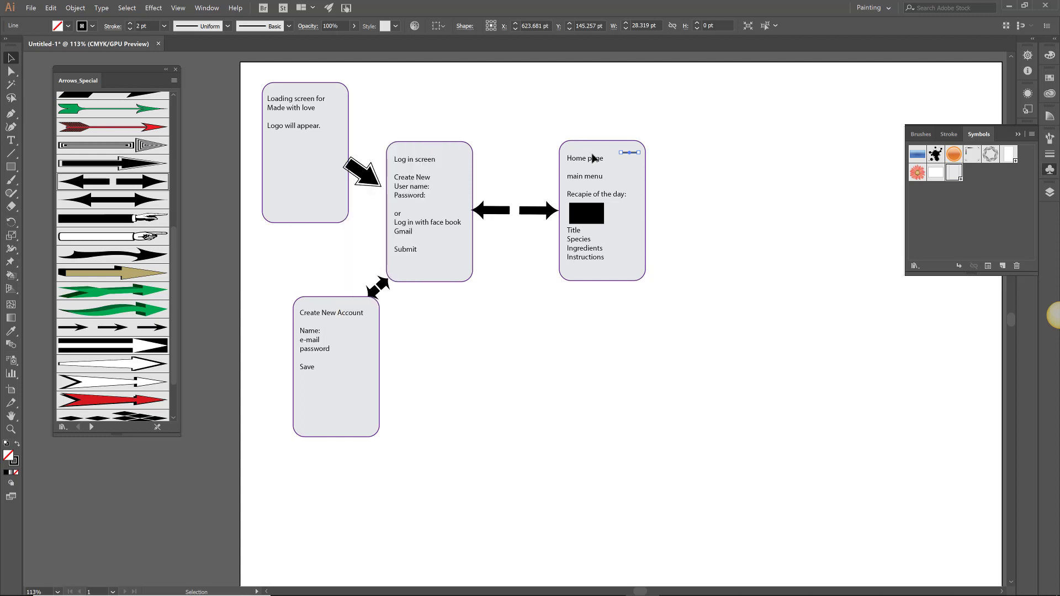
click(57, 8)
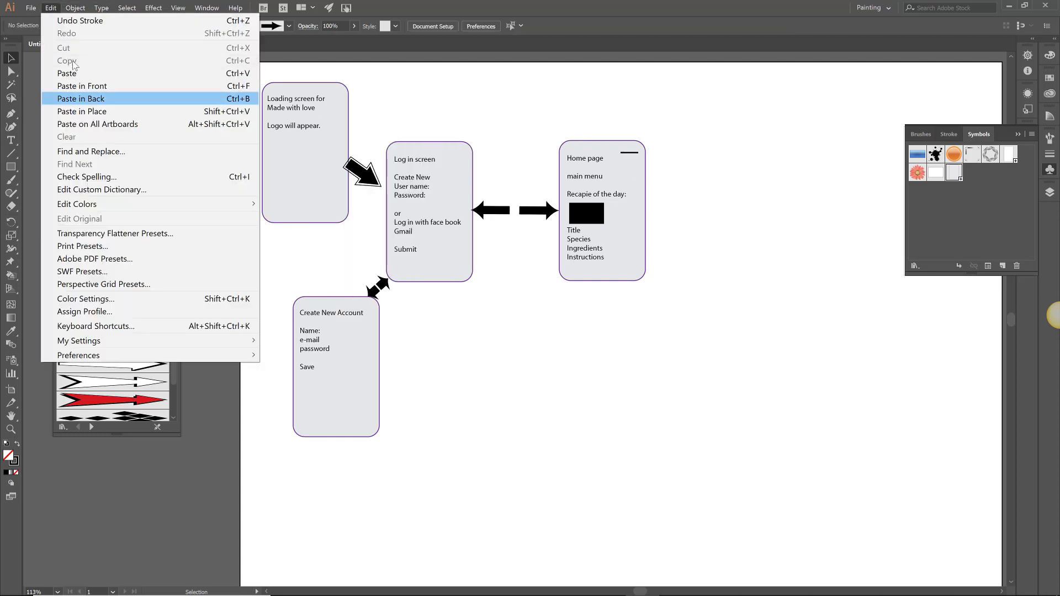
click(633, 154)
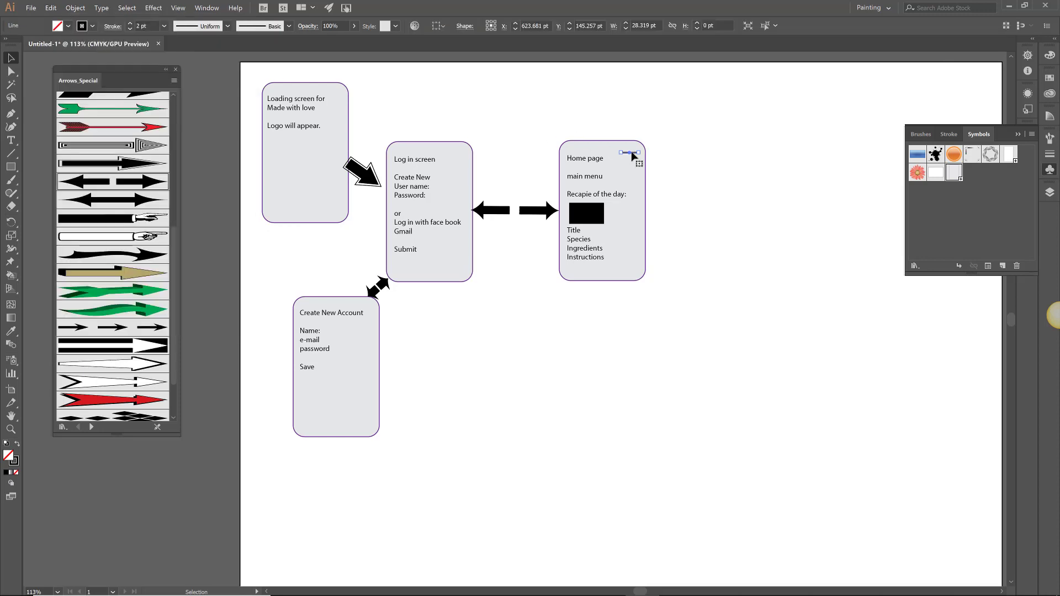
click(51, 8)
click(66, 61)
click(51, 7)
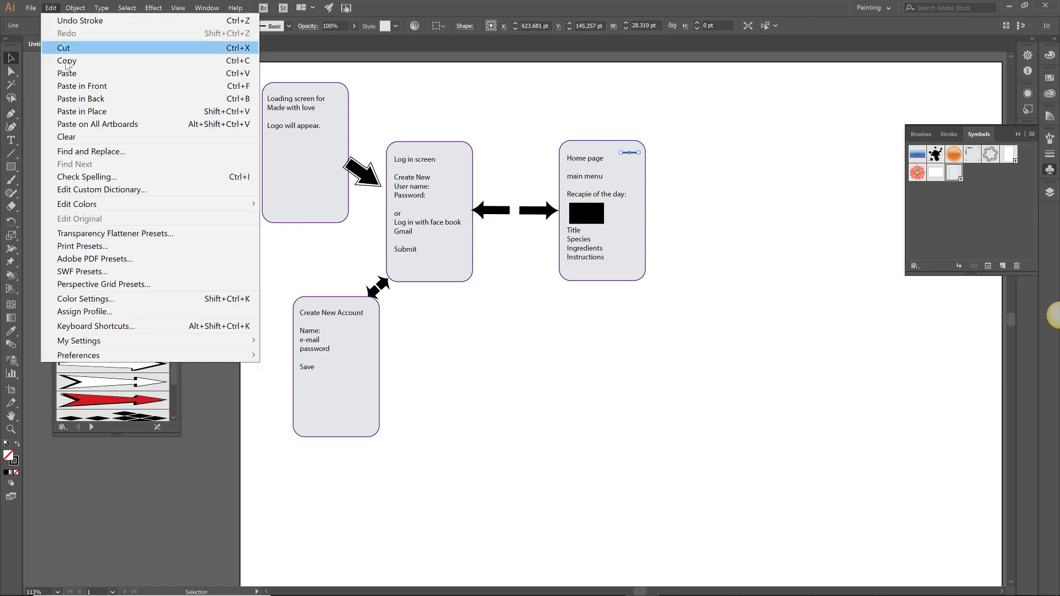
click(66, 74)
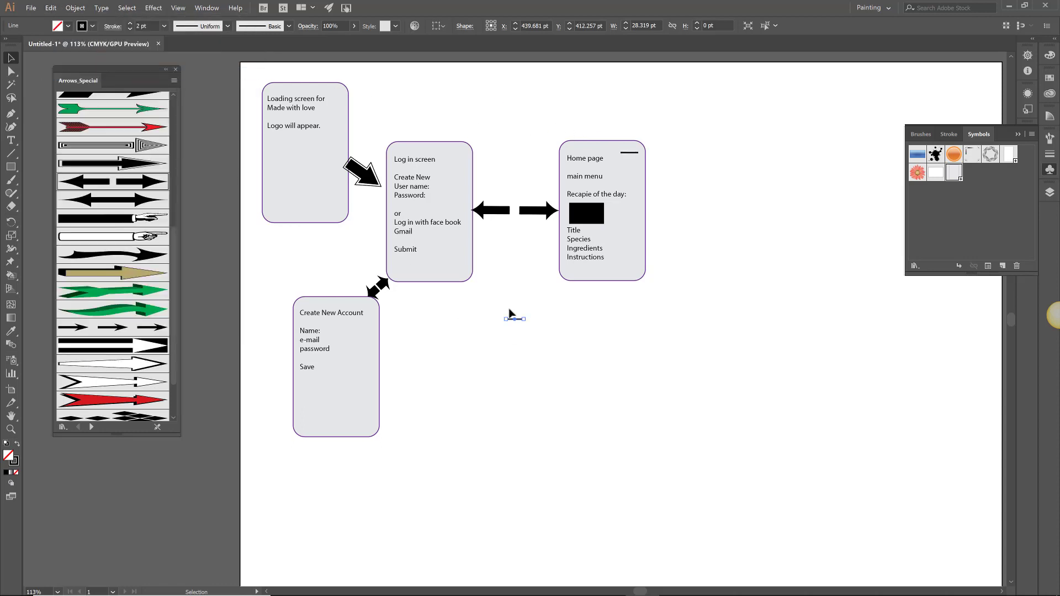
drag(517, 319, 629, 157)
click(50, 7)
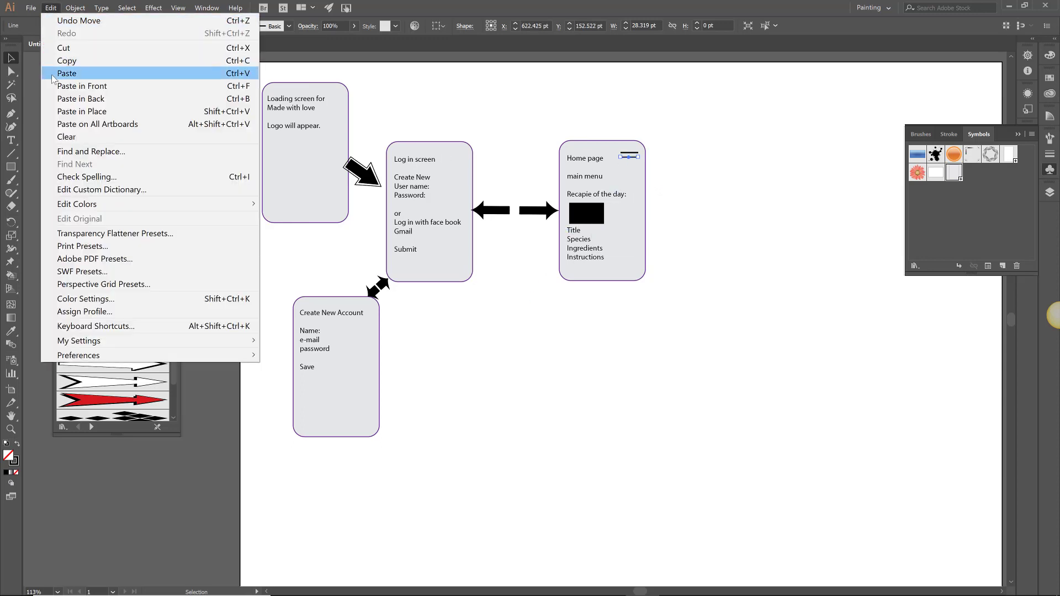
click(61, 71)
drag(514, 319, 629, 162)
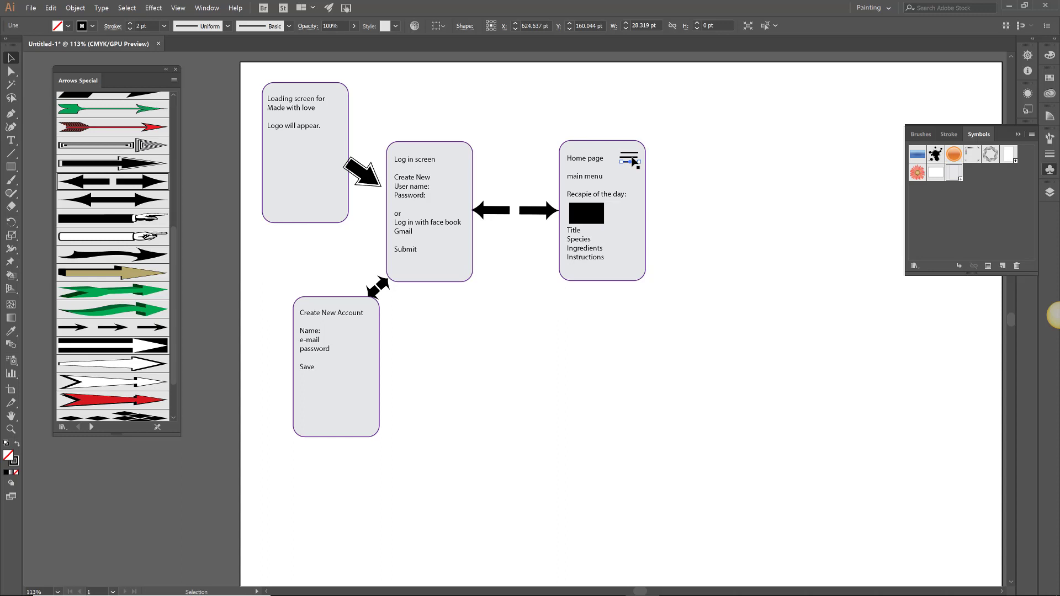
Step: Select all three menu lines and center them horizontally to form the menu icon
shift+click(630, 157)
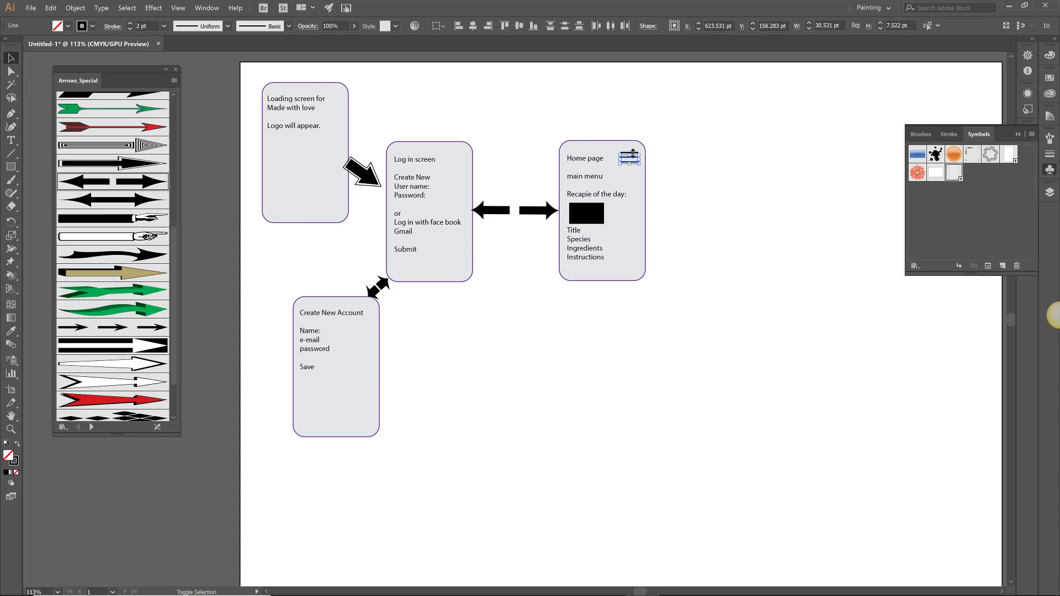
shift+click(633, 152)
click(474, 28)
click(734, 189)
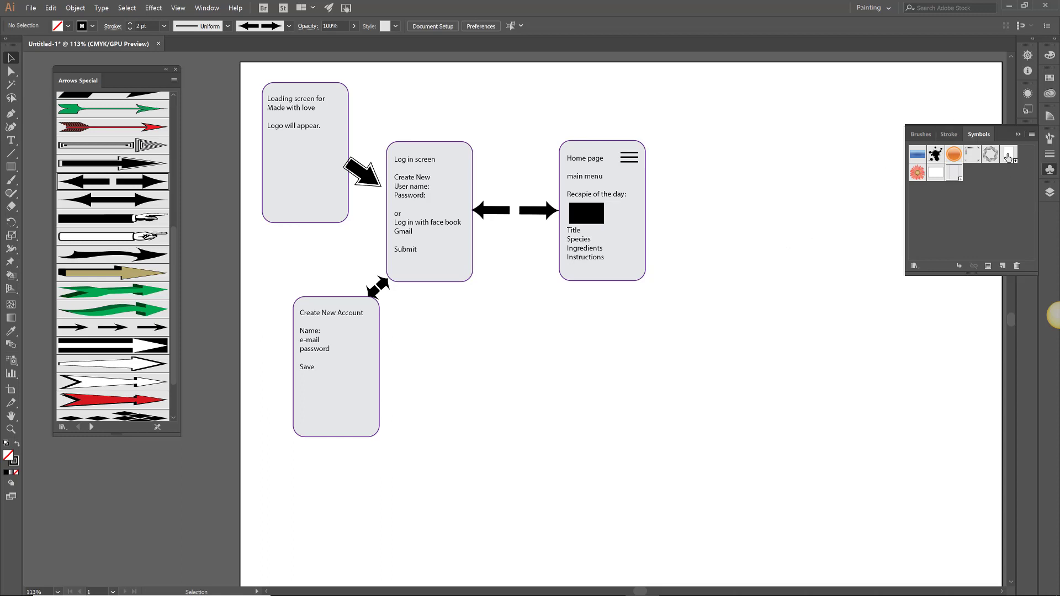
Step: Place a phone-screen box beside Home page and save the three menu lines as symbol 'menu'
drag(1008, 158, 718, 150)
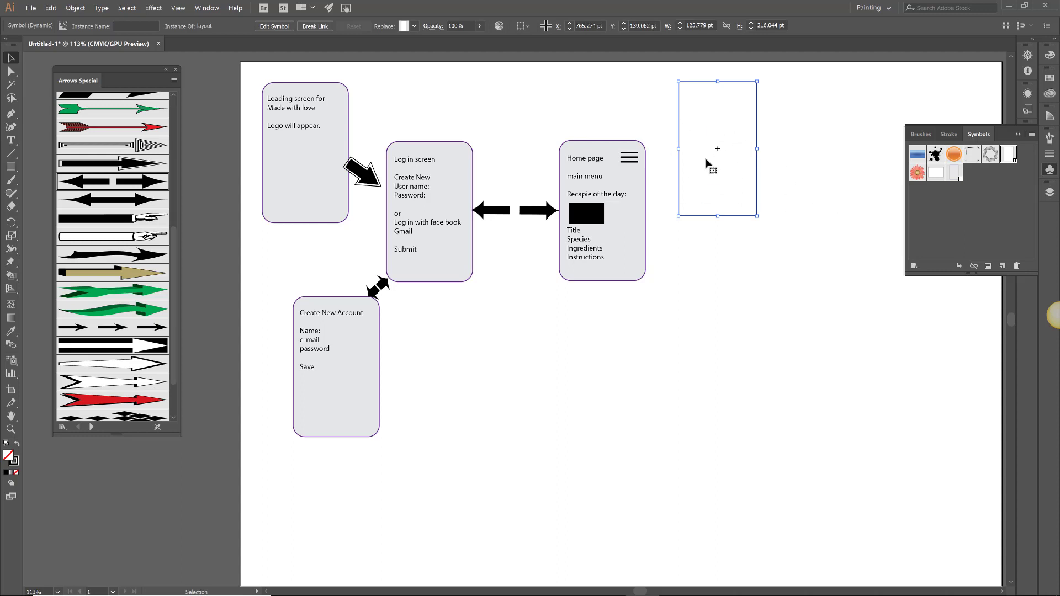
click(655, 152)
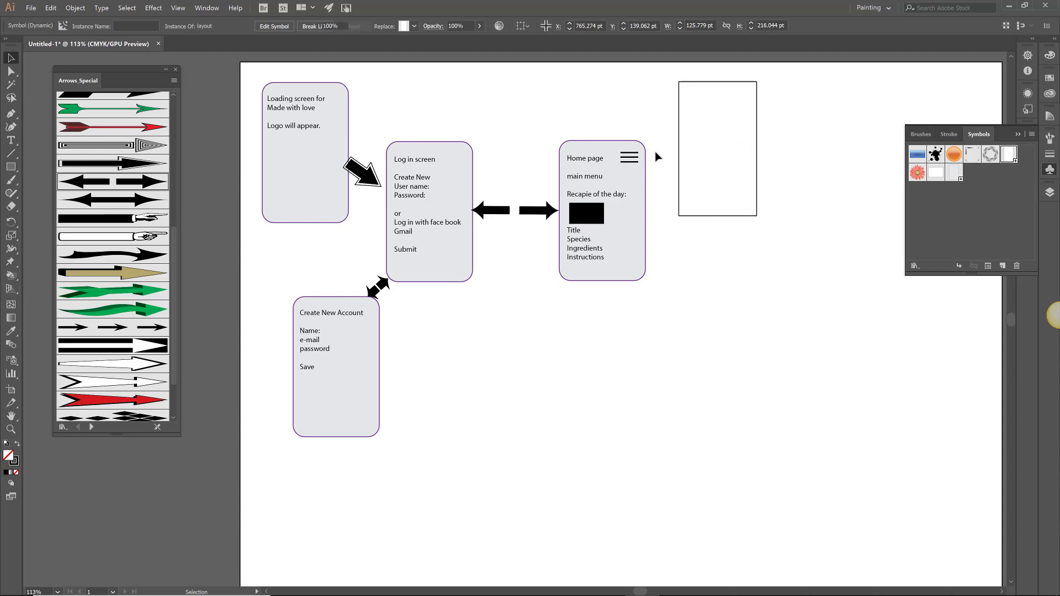
click(631, 168)
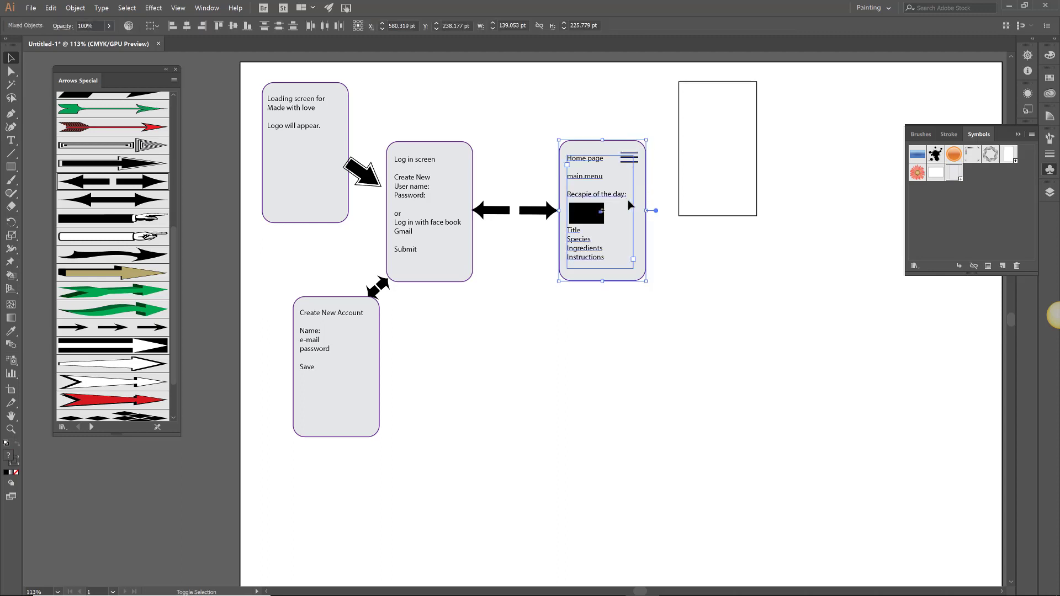
click(634, 161)
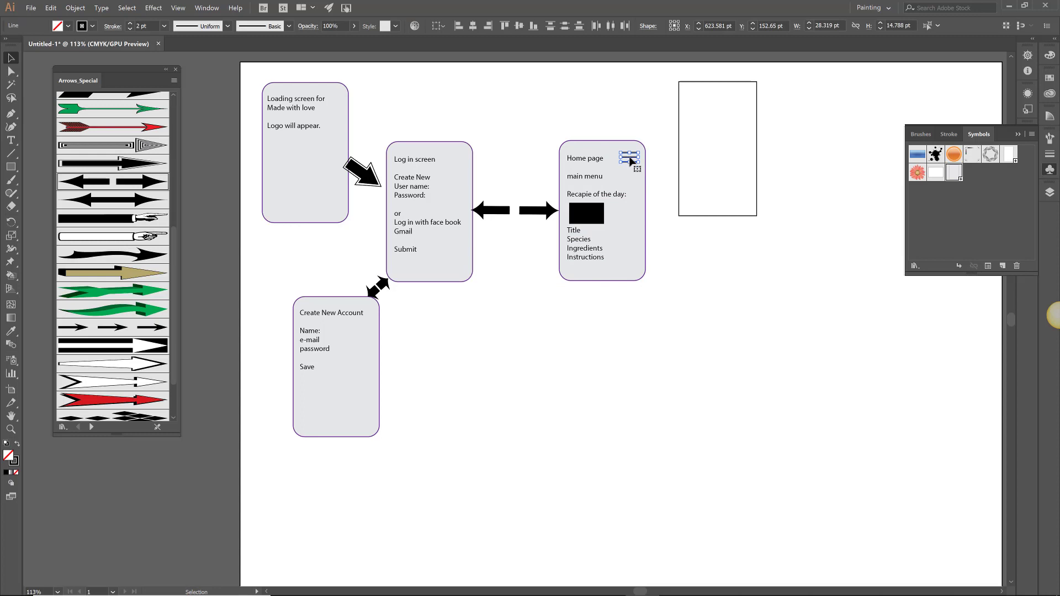
drag(631, 161, 988, 184)
text(menu)
key(Return)
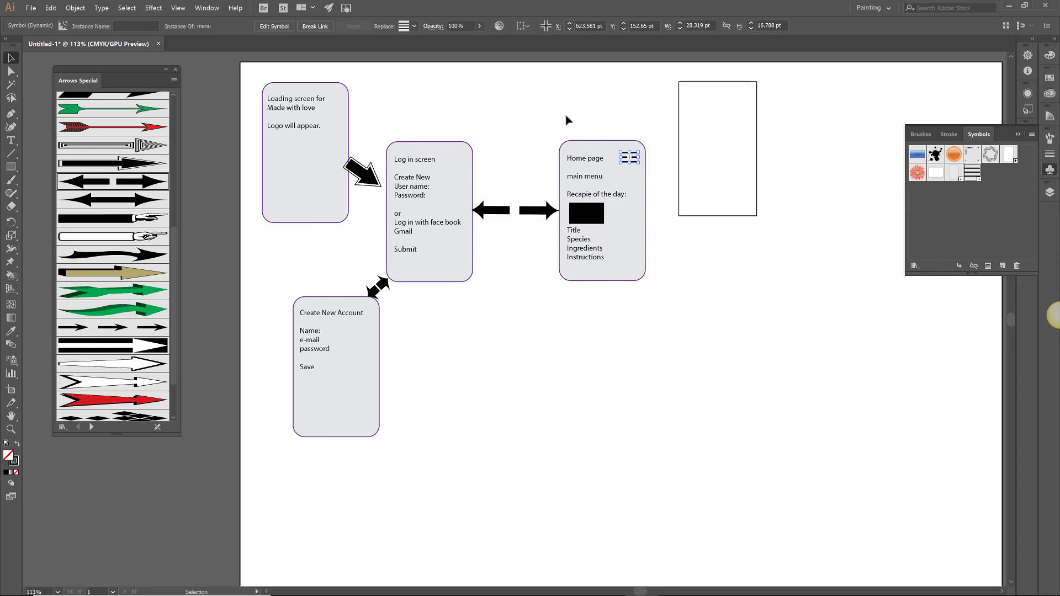
Step: Type Home, New Recapie, Account, Find A recapie, Recapie by Species and move it into the empty rectangle
click(11, 141)
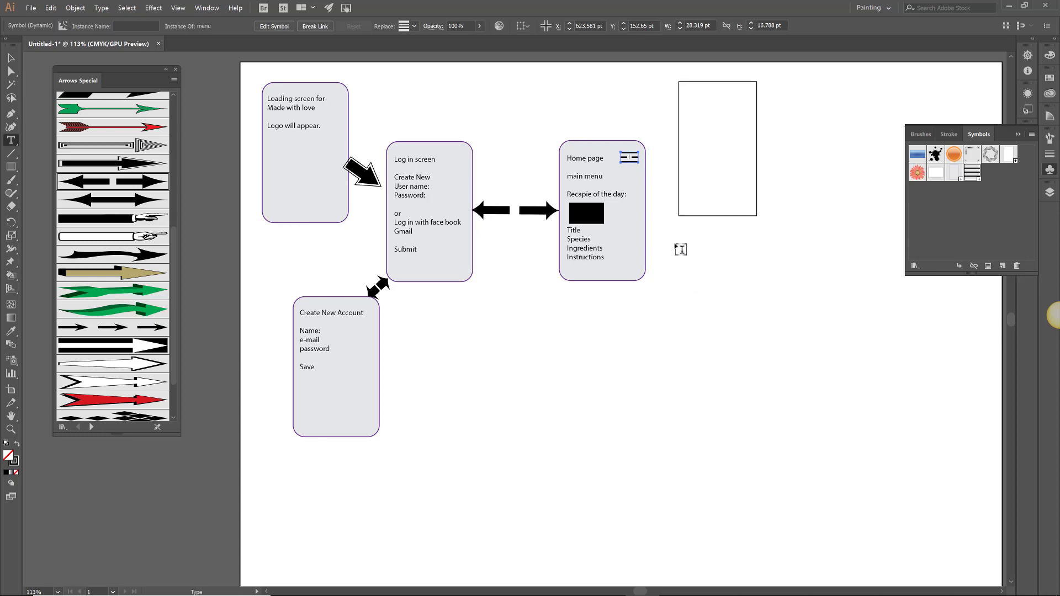
drag(674, 243, 741, 363)
text(Home)
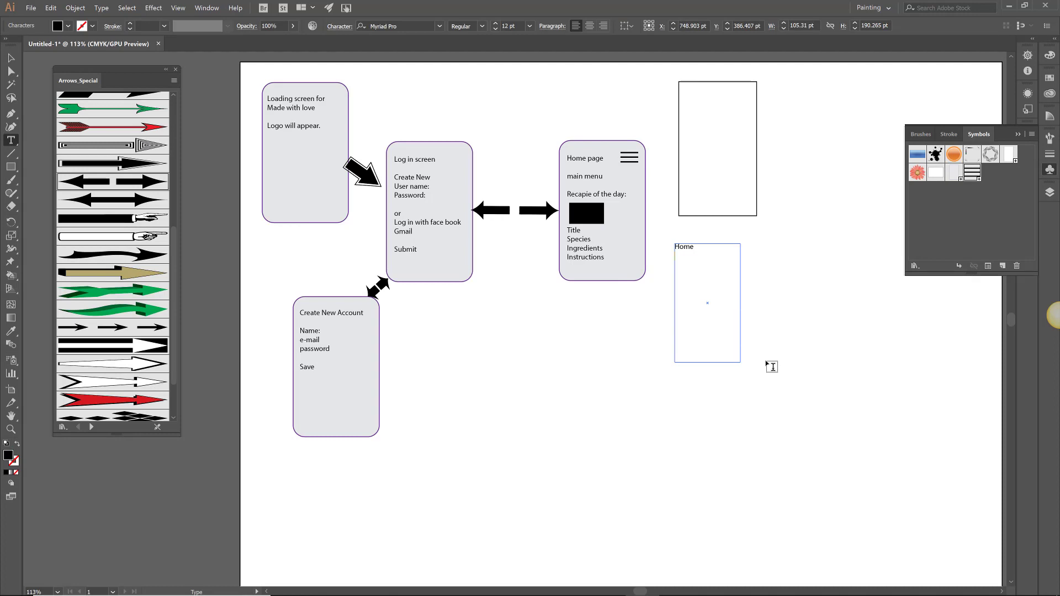
key(Return)
text(New)
text(ccoun)
text(pie)
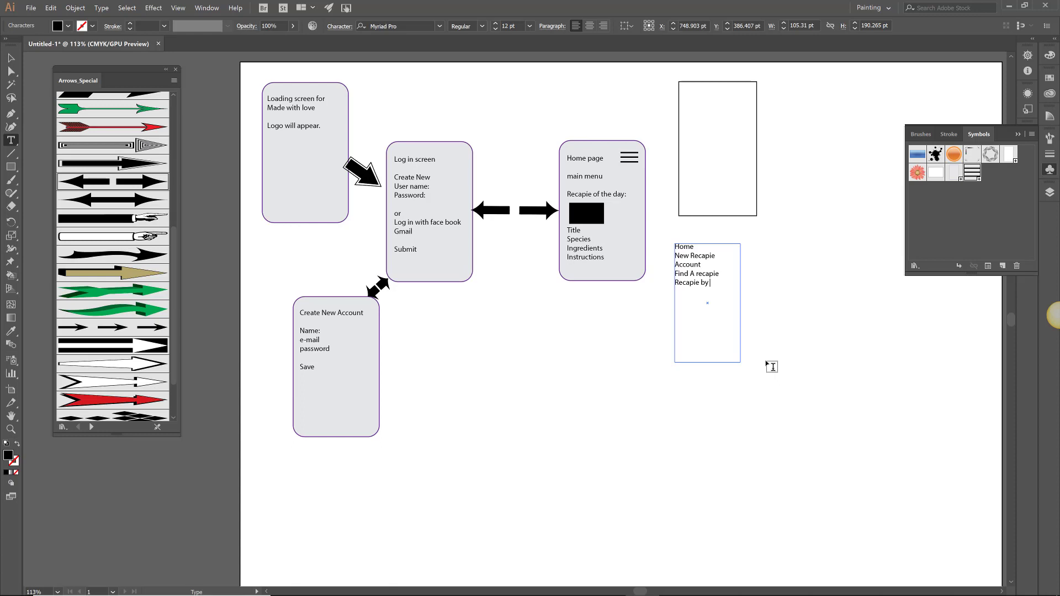
text(ies)
click(11, 59)
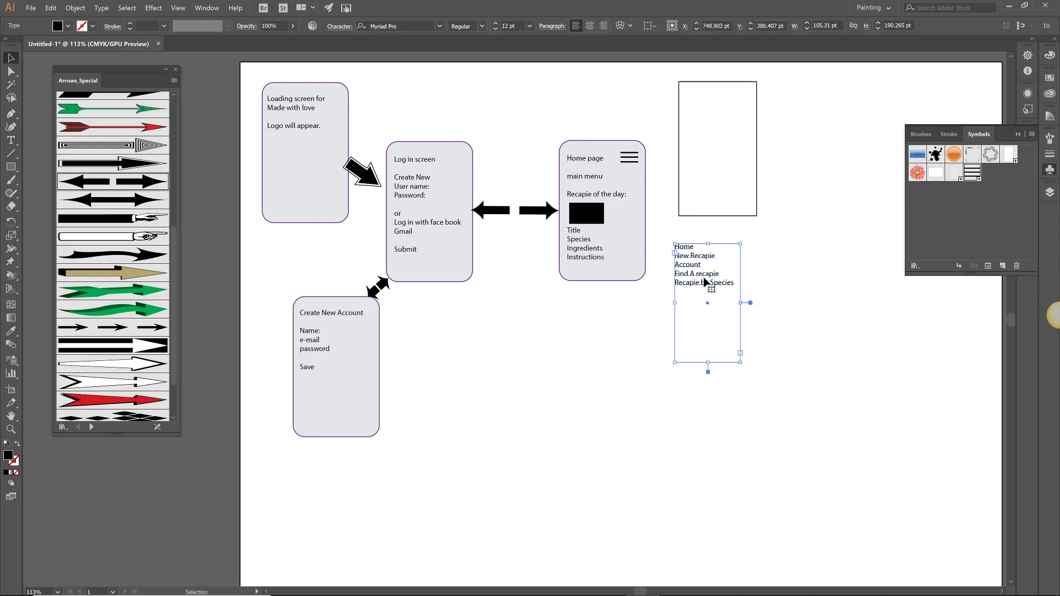
drag(709, 282, 717, 127)
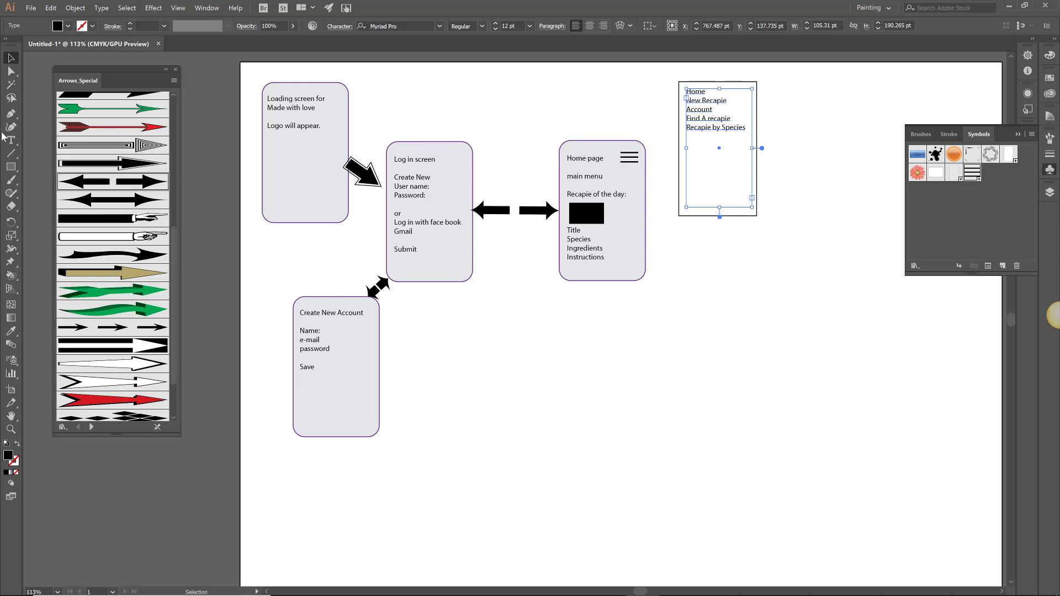
Step: Draw a double-headed arrow from Home page to the menu list and place a blank phone box below
click(11, 153)
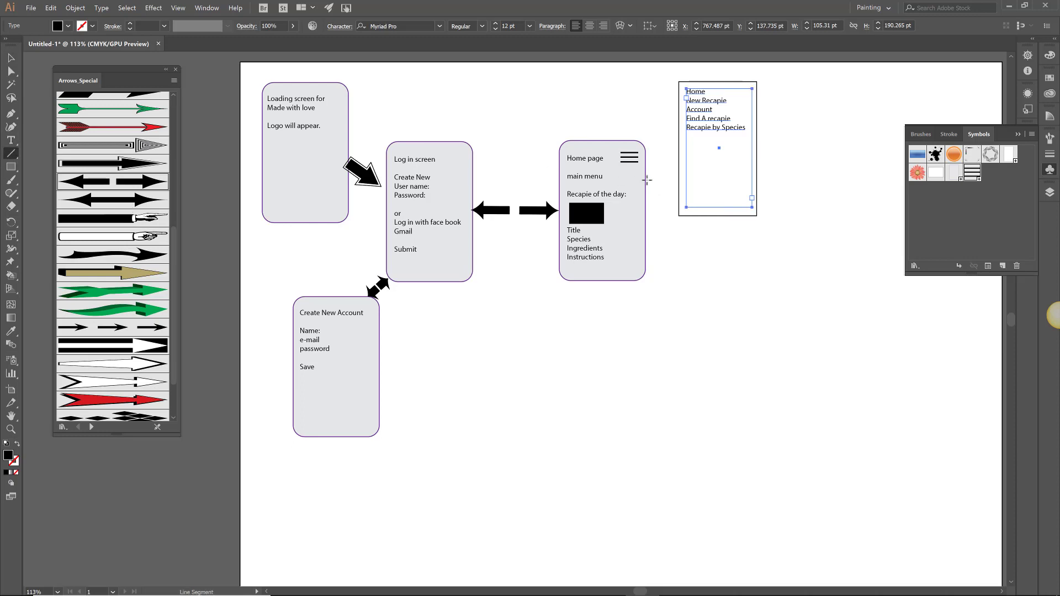
drag(648, 179, 678, 157)
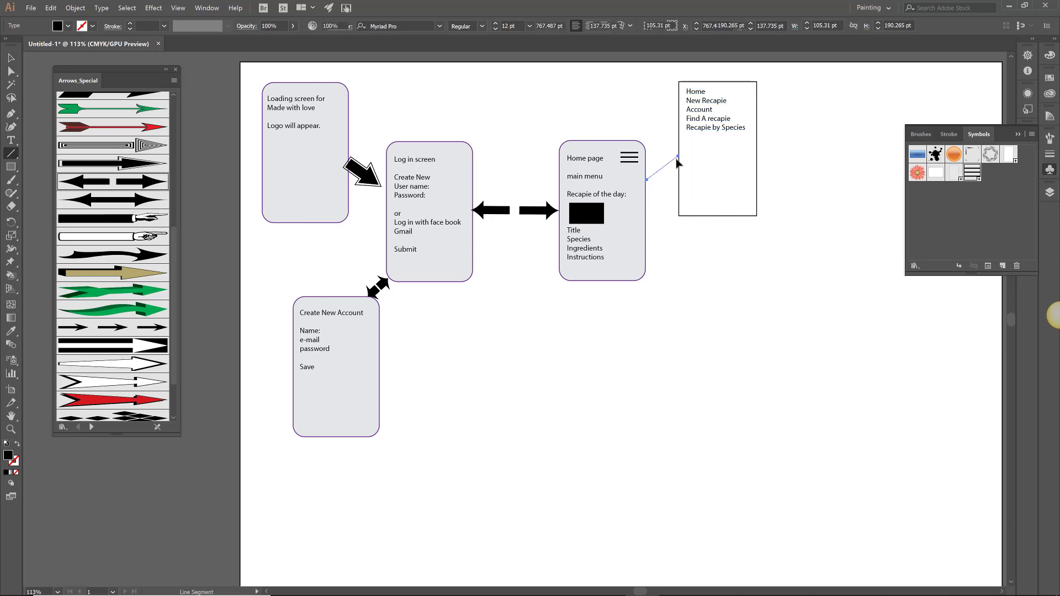
click(121, 184)
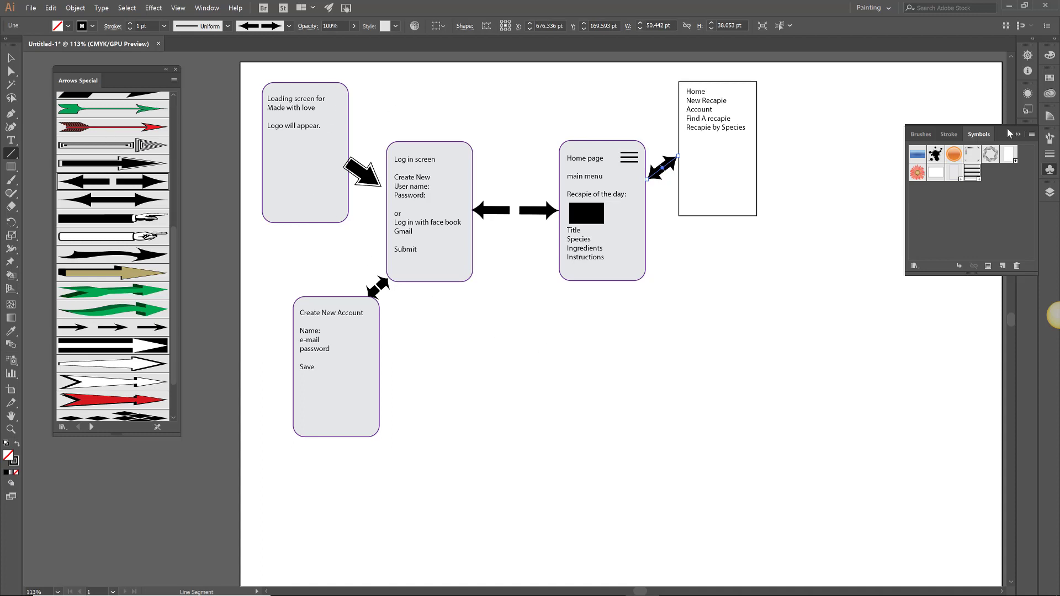
mouse_move(955, 173)
mouse_down()
mouse_move(602, 386)
mouse_move(567, 376)
mouse_move(583, 360)
mouse_up()
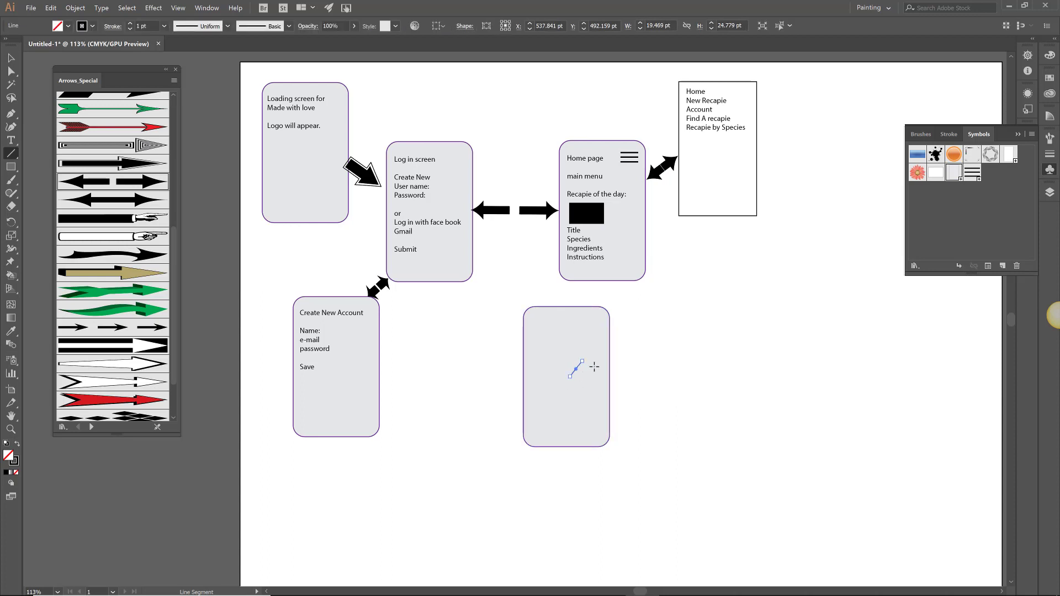
Step: Undo the stray line and type New Recapie: Title, Species, ingredients, instructions, Upload Photo, Share Recapie
key(ctrl+z)
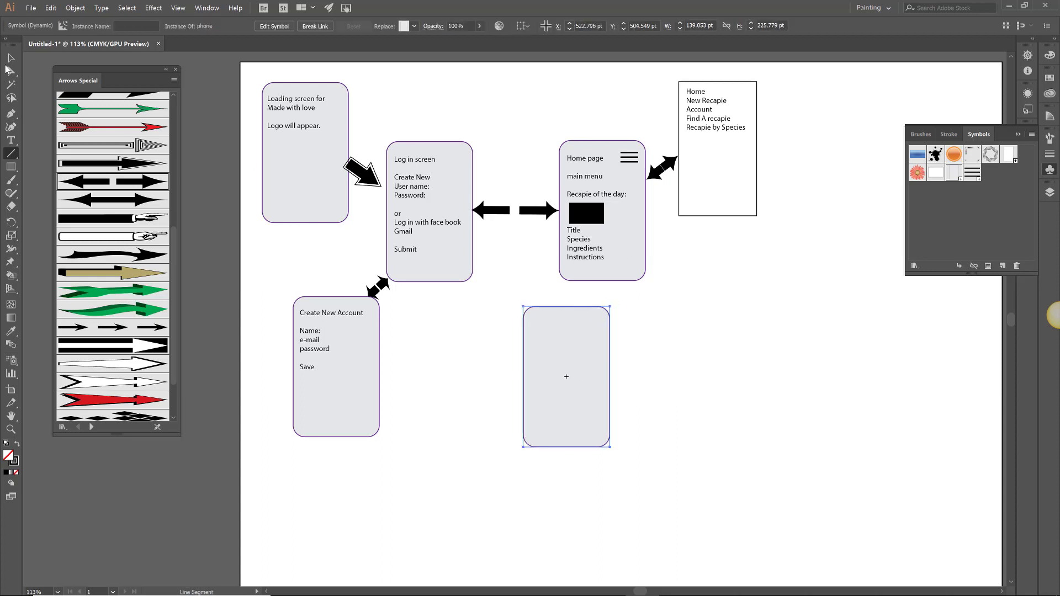
click(12, 58)
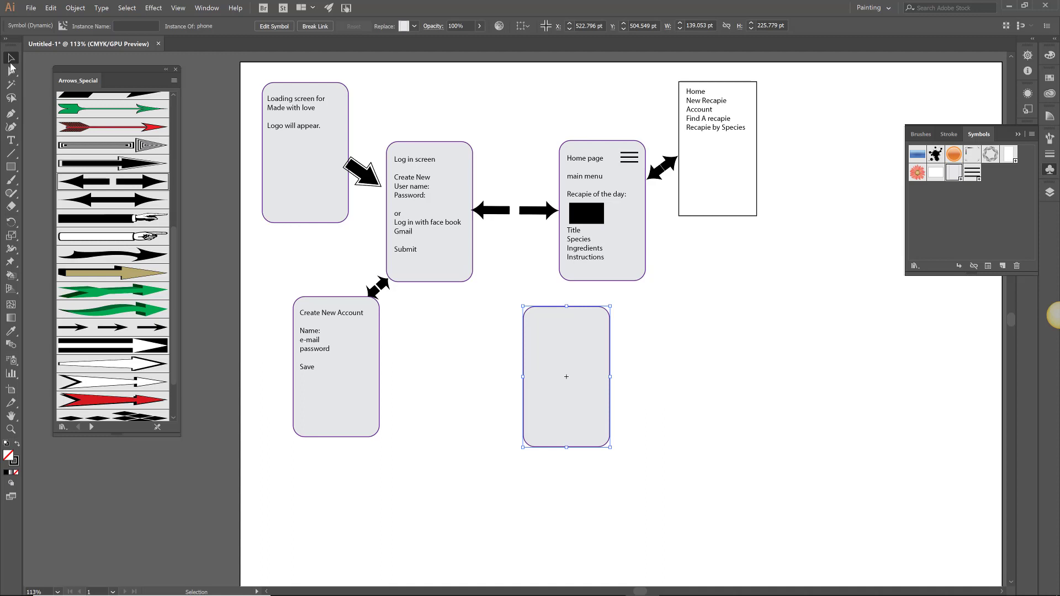
click(10, 141)
drag(630, 311, 713, 437)
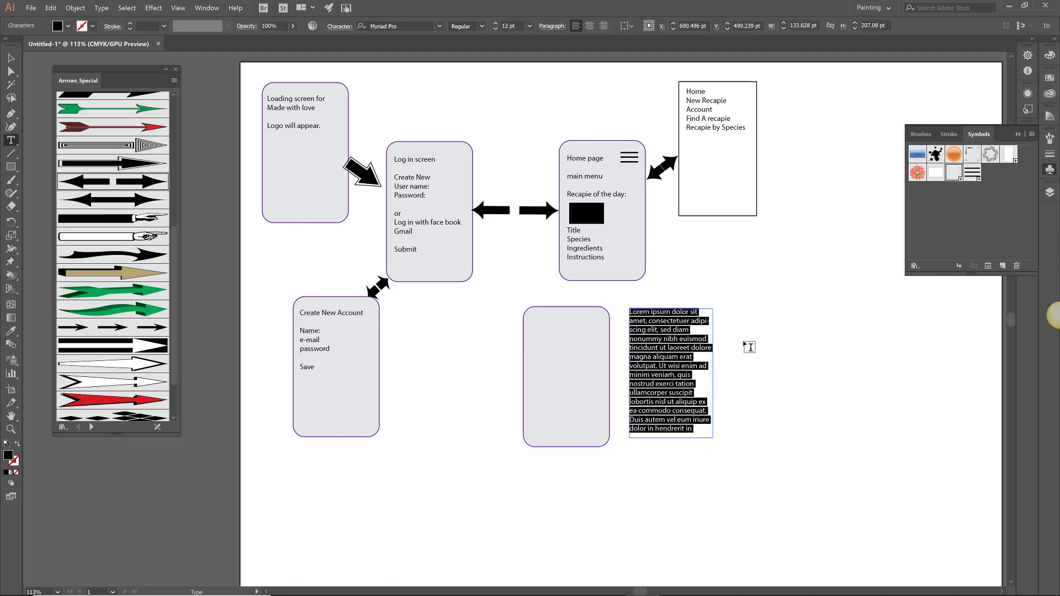
text(New)
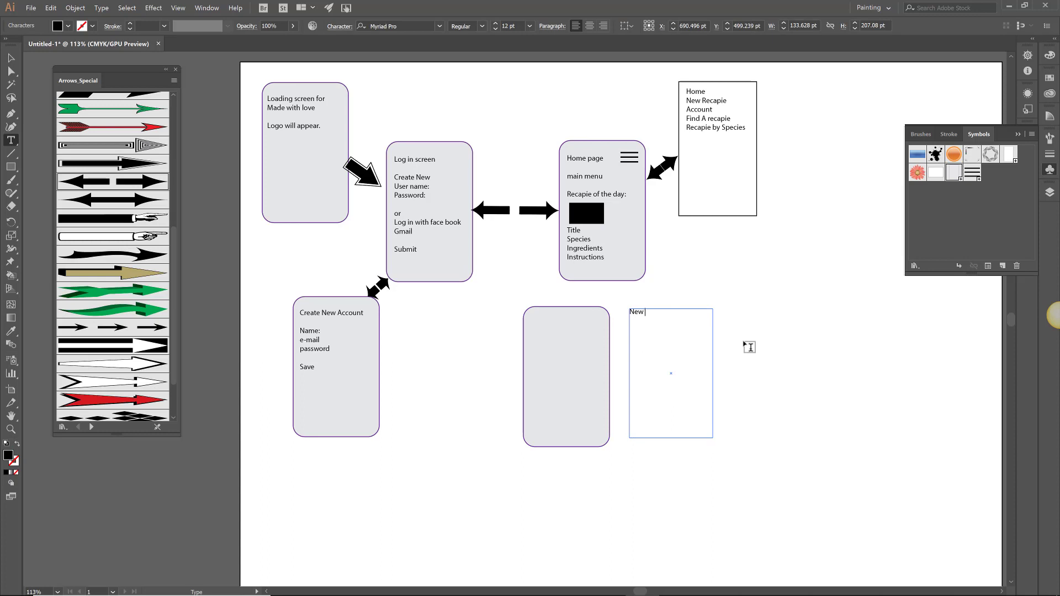
text( Recapie)
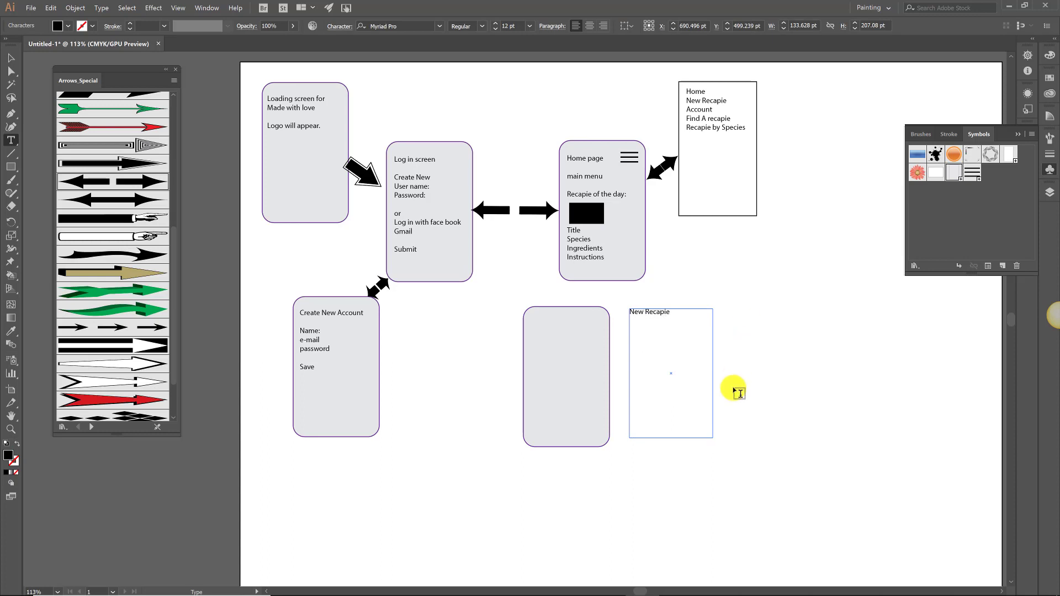
text(Ingredients)
text(instructions)
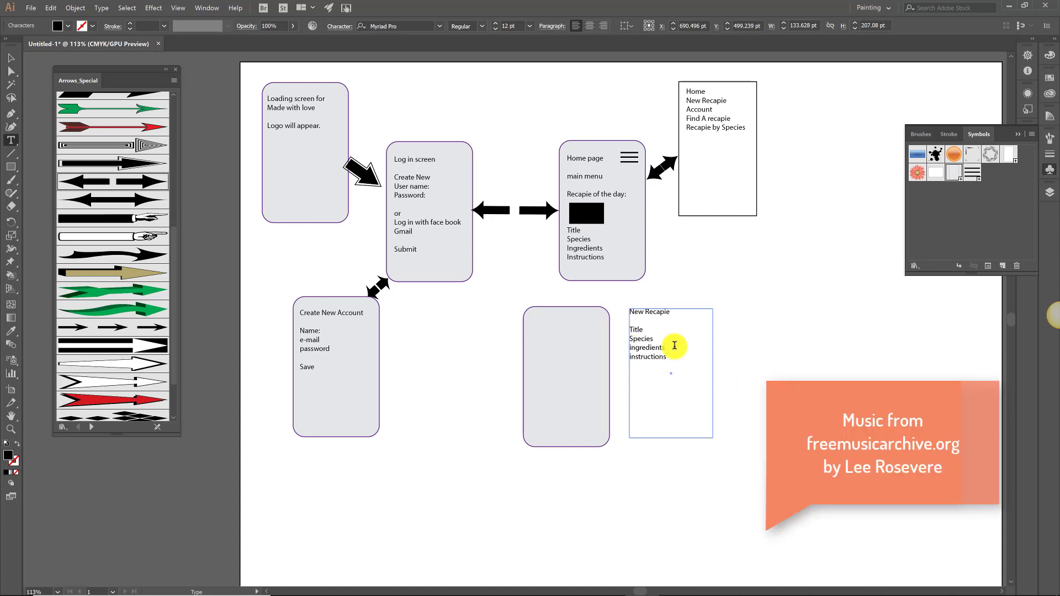
text(Upload Pho)
text(Upl)
key(BackSpace)
key(BackSpace)
key(BackSpace)
text(Share Recapie)
key(Escape)
Step: Move the New Recapie text into its box and add a New photo form screen listing photo options
drag(653, 357, 553, 363)
scroll(580, 392, down, 2)
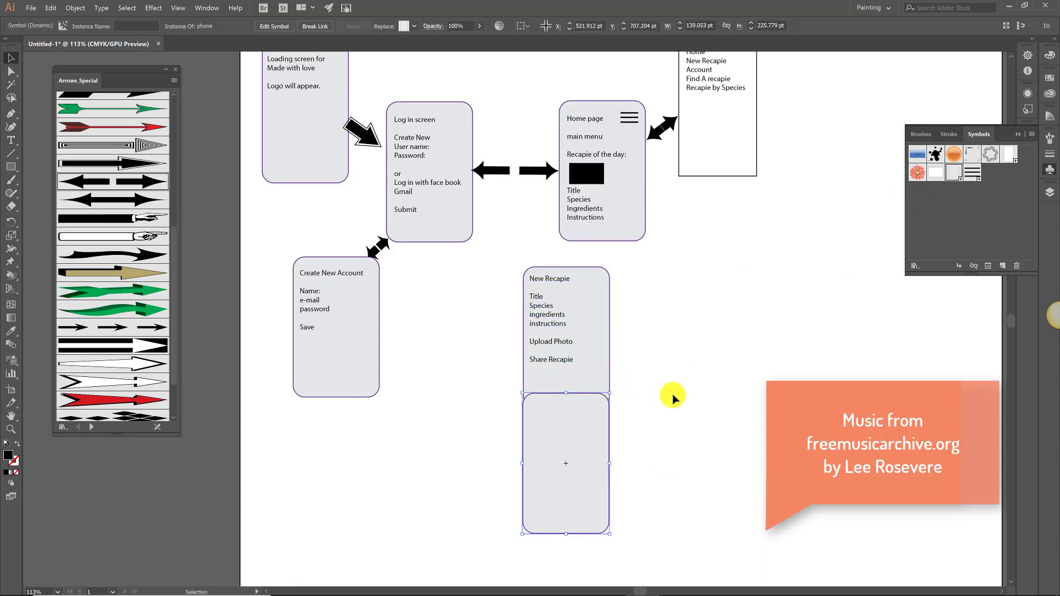
drag(952, 182, 567, 467)
scroll(674, 396, down, 3)
mouse_move(575, 407)
mouse_down()
mouse_move(525, 397)
mouse_move(576, 420)
mouse_up()
drag(552, 376, 603, 494)
click(10, 140)
text(New photo form: Photo from file Photo from camerea)
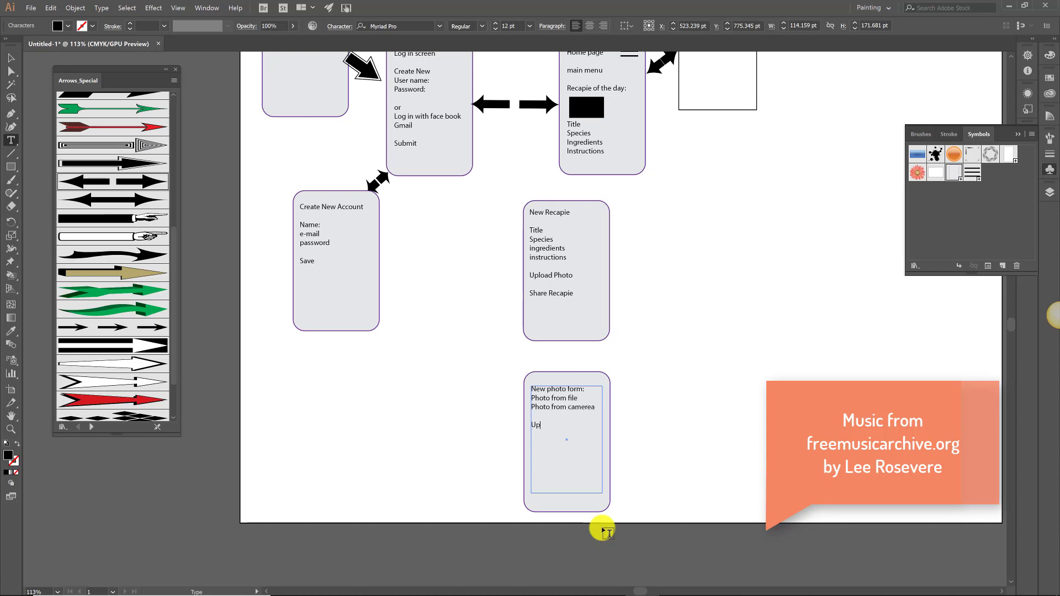
text(  Upload Cancel)
Step: Add two blank boxes, write the Photo form File text (Select photo, Upload), and arrange them
drag(954, 172, 696, 380)
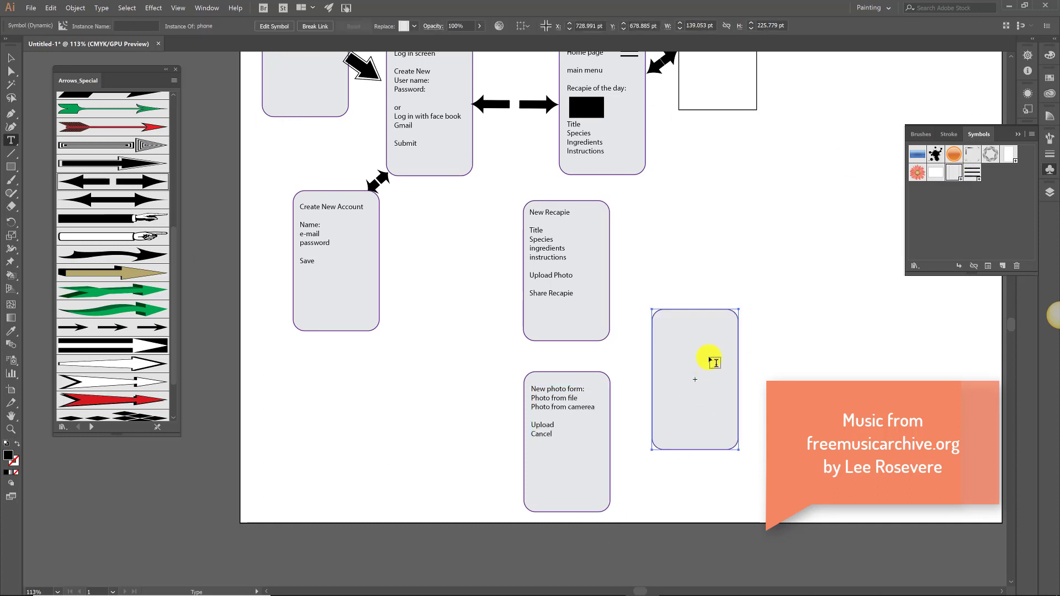
drag(955, 179, 773, 474)
drag(663, 326, 728, 389)
text(Sel)
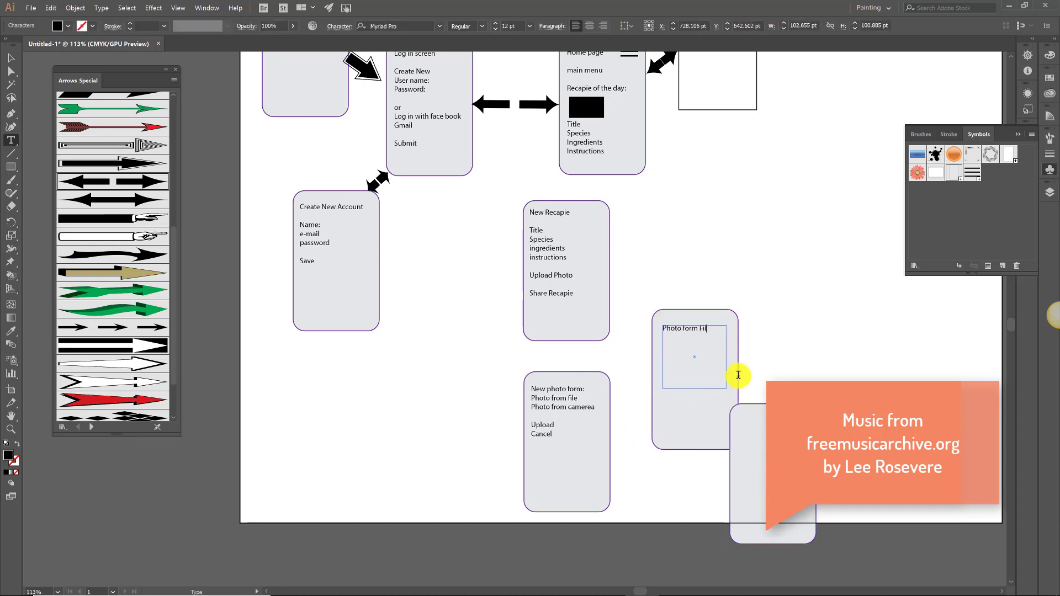
text(ect photo)
key(Return)
key(Return)
text(UPload)
key(Escape)
drag(675, 330, 440, 439)
drag(759, 444, 663, 455)
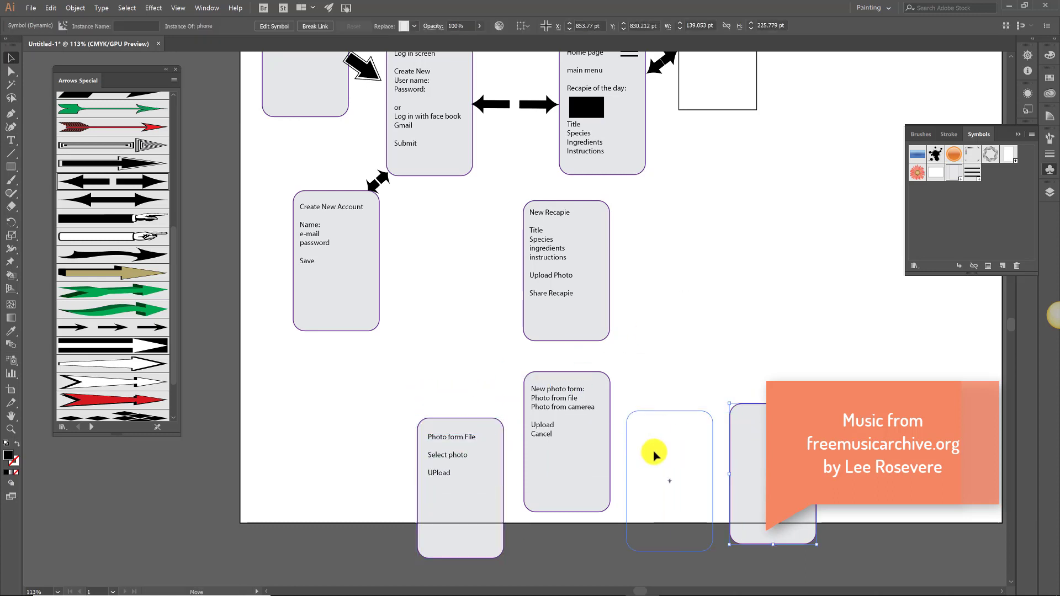
Step: Write Photo form camera text (Take photo, Save and upload, Disgard, Cancel) and extend the artboard downward
click(10, 140)
drag(651, 326, 735, 411)
text(Photo form camera  )
text(Take photo)
key(Return)
text(Save and upload Disgard Cancel)
key(Escape)
drag(681, 369, 671, 472)
click(10, 389)
drag(617, 531, 615, 571)
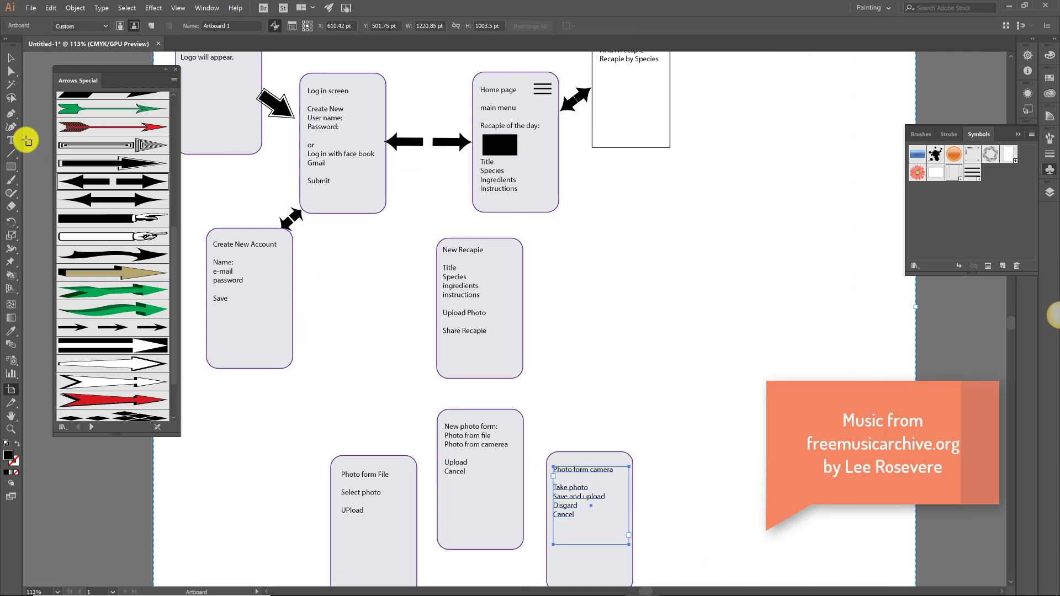
Step: Link Home page, New Recapie, New photo form and both photo screens with double-headed arrows
click(10, 154)
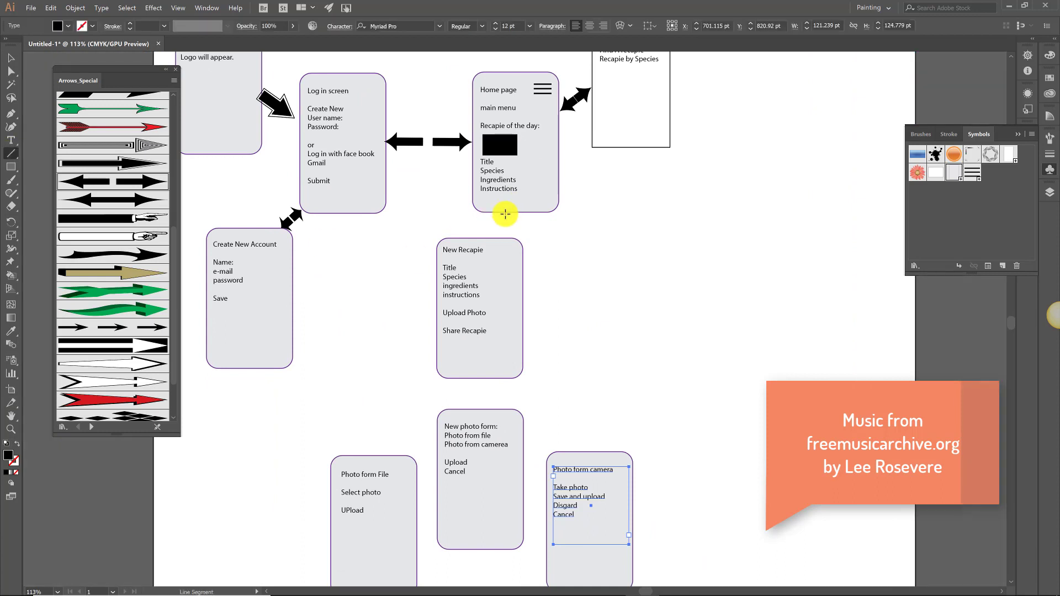
drag(505, 212, 473, 239)
click(110, 181)
drag(478, 379, 476, 410)
click(110, 182)
drag(438, 462, 415, 490)
click(110, 182)
drag(524, 484, 548, 509)
click(139, 183)
Step: Place a blank box right of New Recapie and type the Finished Recapie screen fields
drag(631, 248, 666, 334)
drag(954, 172, 648, 304)
key(t)
click(692, 359)
text(Finished Recapie)
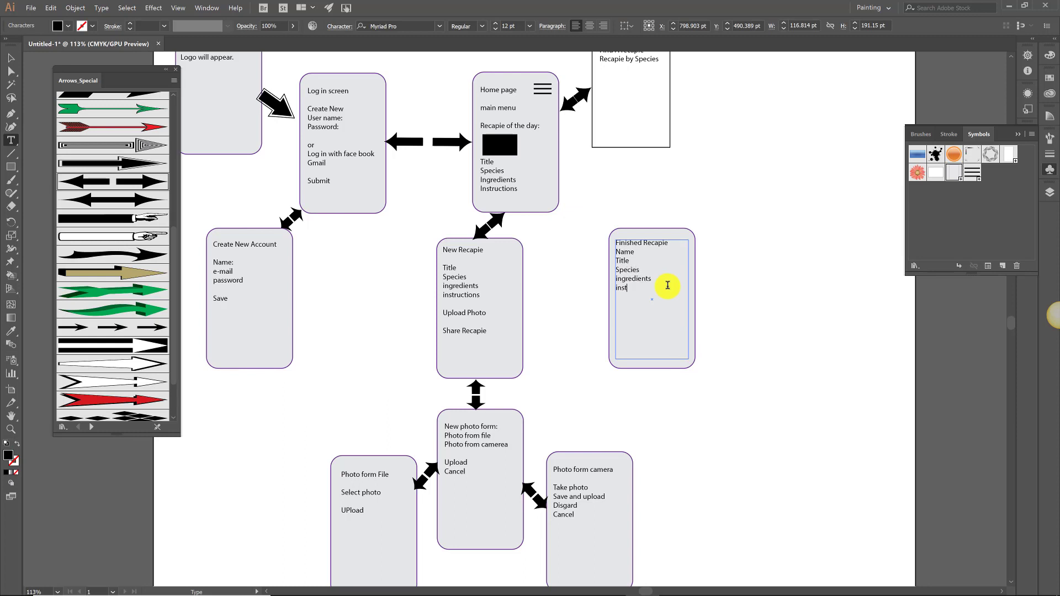
key(Escape)
Step: Draw a black photo placeholder and add menu symbol icons to New Recapie and Finished Recapie
key(m)
drag(617, 307, 684, 357)
key(v)
drag(677, 275, 634, 289)
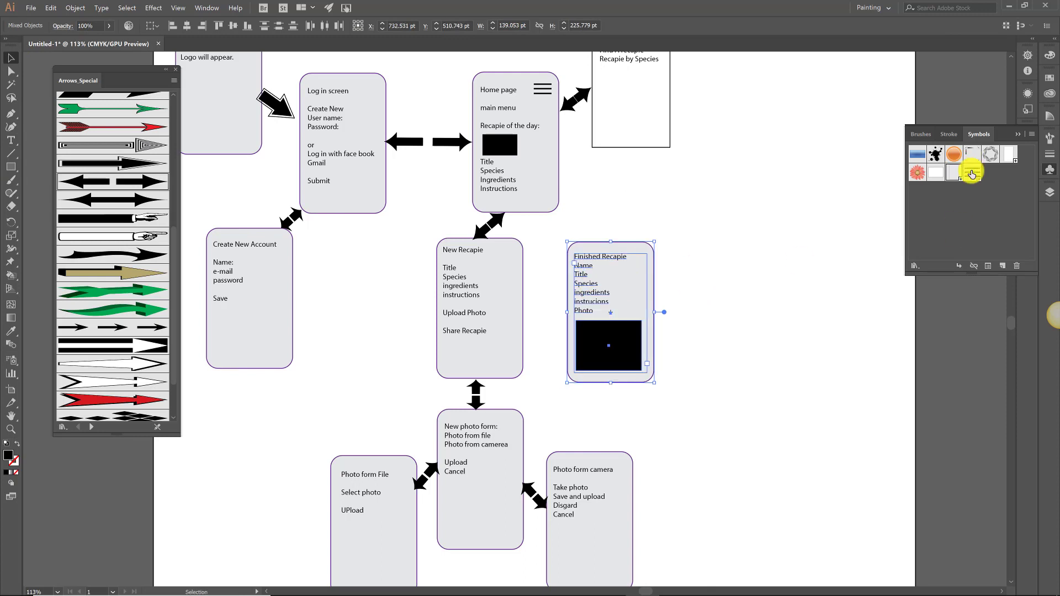
drag(970, 170, 505, 251)
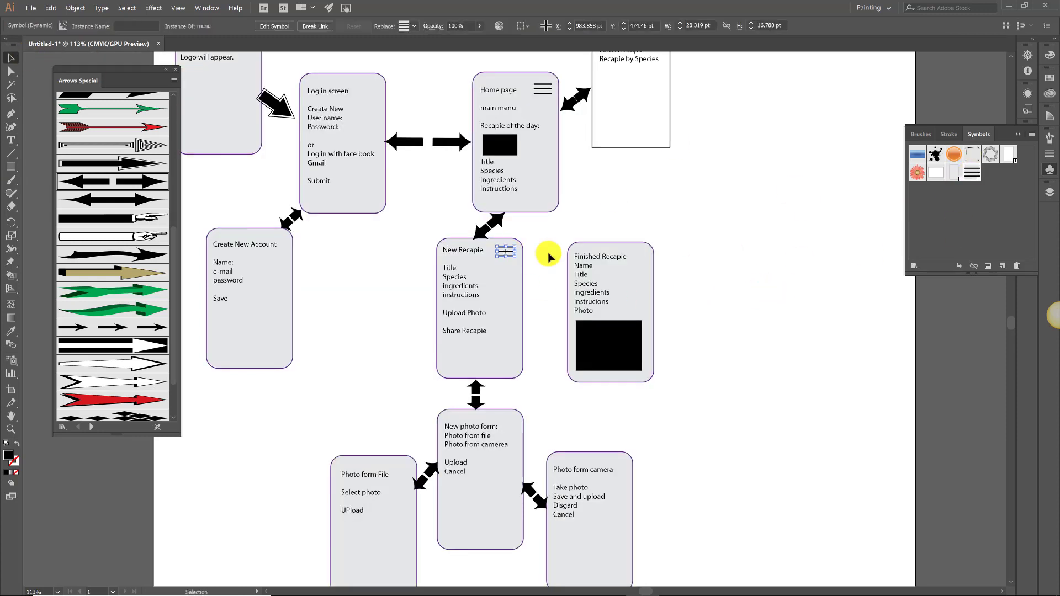
drag(971, 171, 635, 254)
Step: Place another blank phone-screen box at the right of the diagram
scroll(687, 267, down, 2)
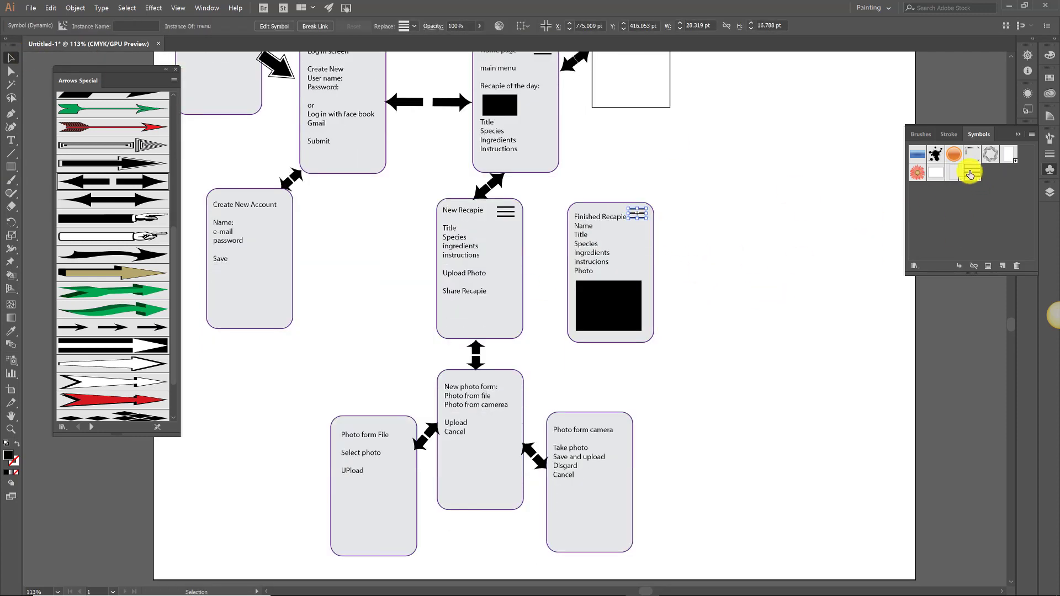
drag(946, 178, 768, 200)
scroll(748, 293, up, 2)
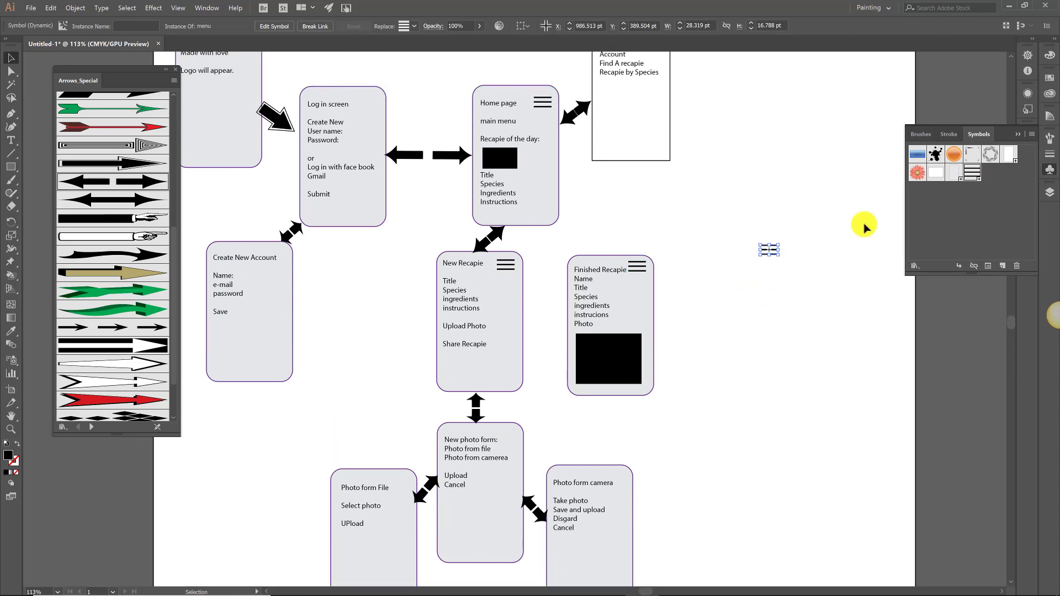
drag(954, 173, 776, 259)
drag(805, 320, 833, 288)
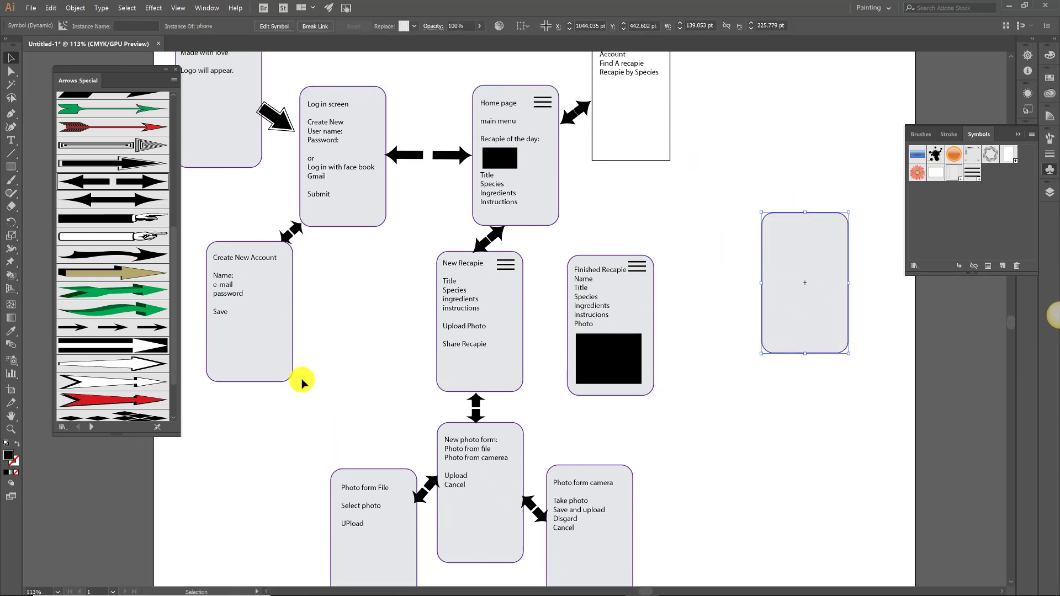
Step: Connect New Recapie to Finished Recapie with a straight line, undoing a stray extra line
key(backslash)
drag(522, 313, 566, 313)
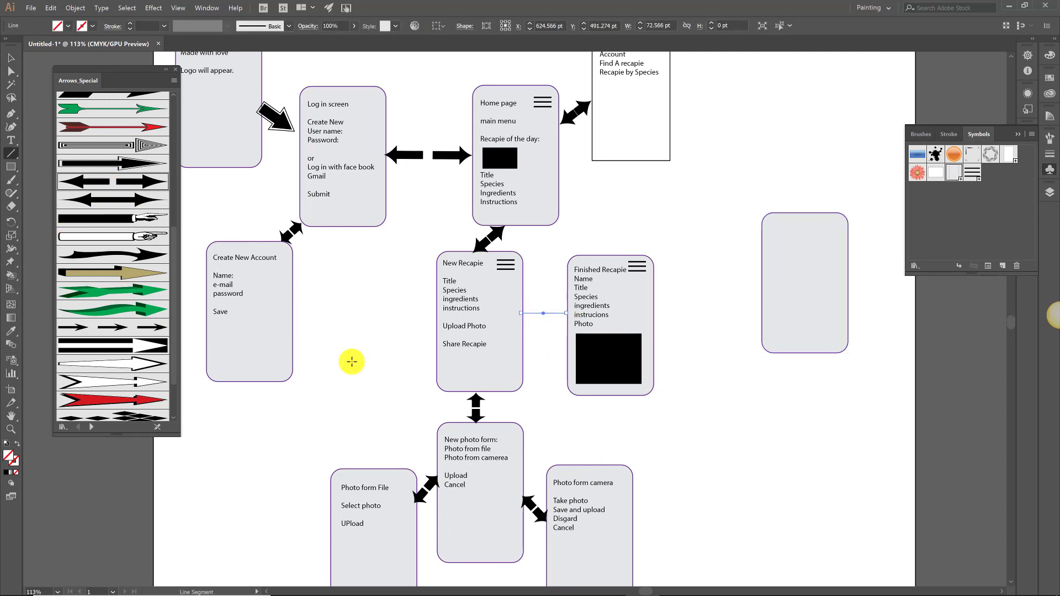
mouse_move(587, 466)
mouse_down()
mouse_move(606, 399)
mouse_move(616, 414)
mouse_up()
key(ctrl+z)
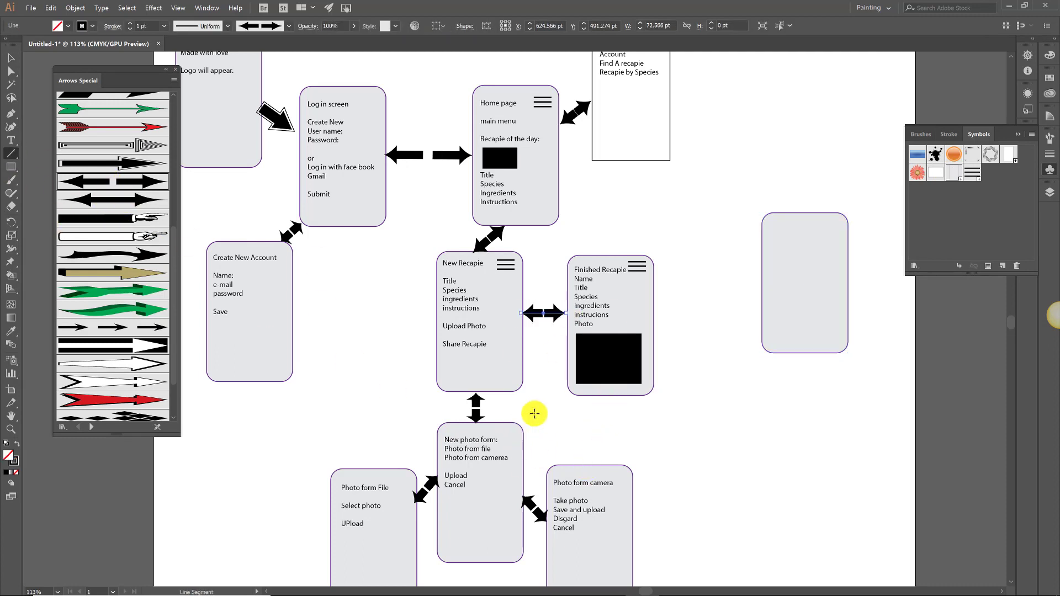
Step: Type 'Find a recapie' with 'Search ba' below it in the empty screen box
click(11, 140)
drag(767, 223, 840, 346)
text(Find a recapi)
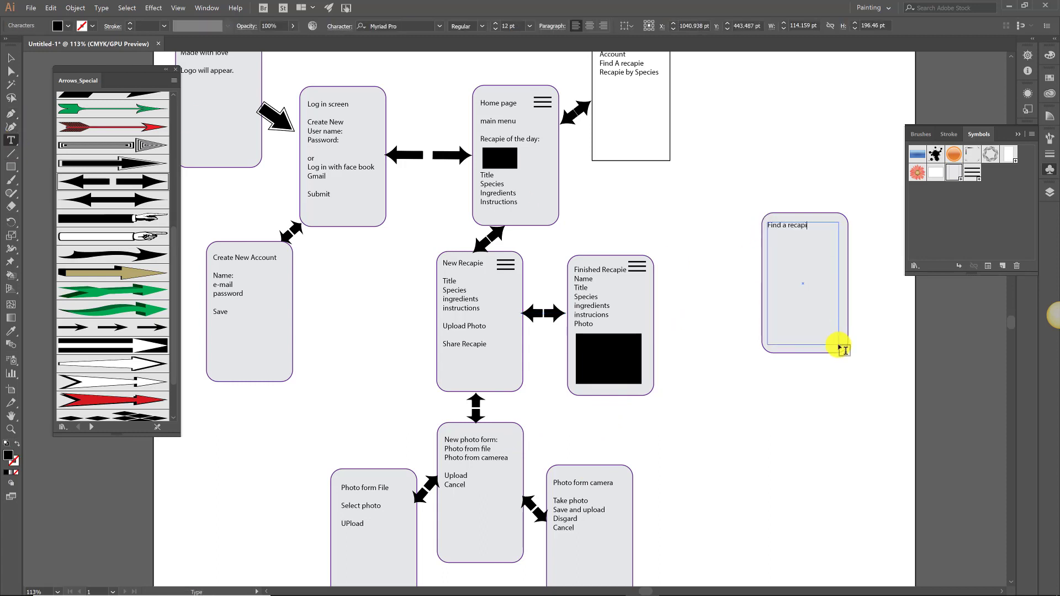
text(e)
key(Return)
key(Return)
text(Search ba)
Step: Add a Recapie lists box listing 'By species by type' and 'by ingre- dienst'
mouse_move(954, 171)
mouse_down()
mouse_move(866, 421)
mouse_move(862, 472)
mouse_up()
text(Recapie lists)
key(Return)
text(By species by type)
key(Return)
text(by ingre- dienst)
key(Escape)
Step: Position the Find a recapie and Recapie lists boxes side by side with their text inside
drag(847, 204, 767, 236)
drag(843, 420, 853, 195)
click(856, 425)
shift+click(812, 405)
drag(757, 272, 768, 248)
Step: Place hamburger menu icons in the Find a recapie and Recapie lists boxes
click(860, 208)
drag(771, 202, 771, 201)
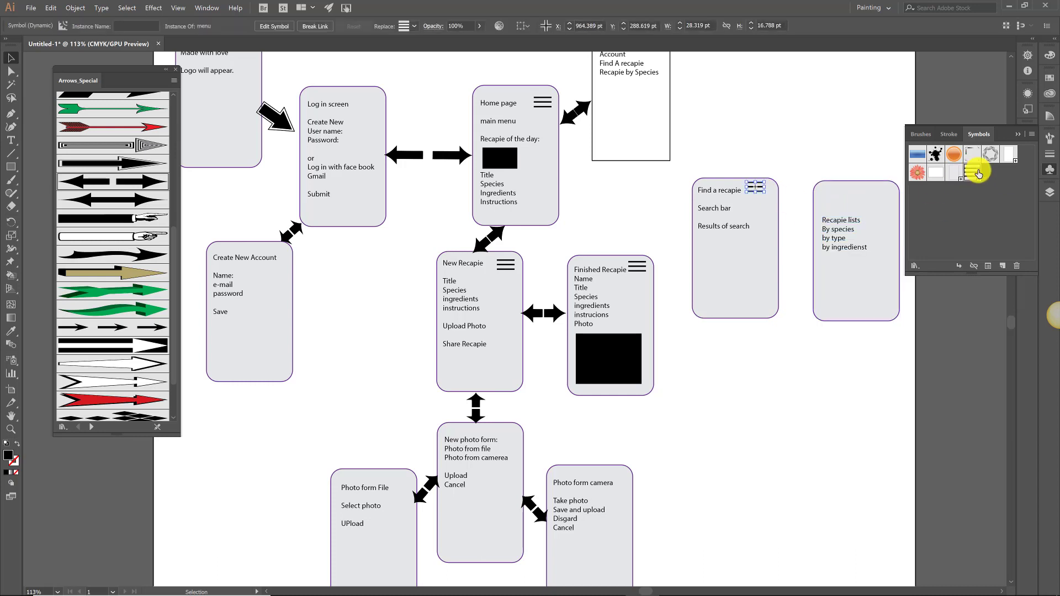
drag(973, 172, 883, 191)
key(ctrl+shift+a)
Step: Draw double-arrow connectors linking Home page and Finished Recapie to Find a recapie and Recapie lists
click(14, 155)
drag(656, 294, 694, 263)
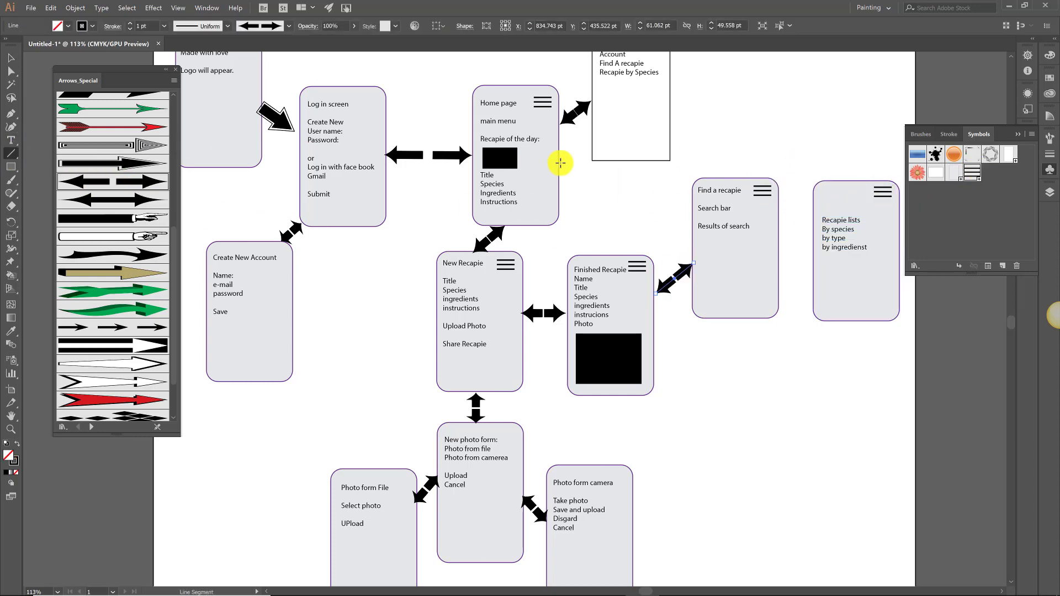
drag(559, 164, 690, 206)
click(140, 186)
drag(559, 151, 821, 182)
click(119, 179)
scroll(639, 405, up, 2)
scroll(640, 405, up, 3)
Step: Reposition the Home menu box and the Recapie lists box with its text
click(11, 58)
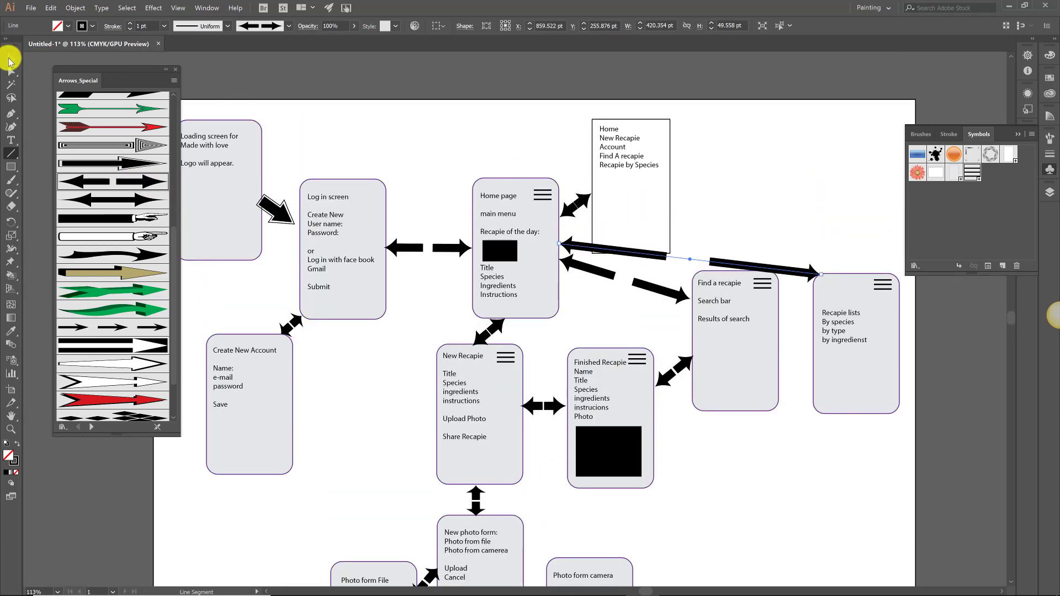
click(668, 236)
drag(631, 253, 631, 222)
click(776, 237)
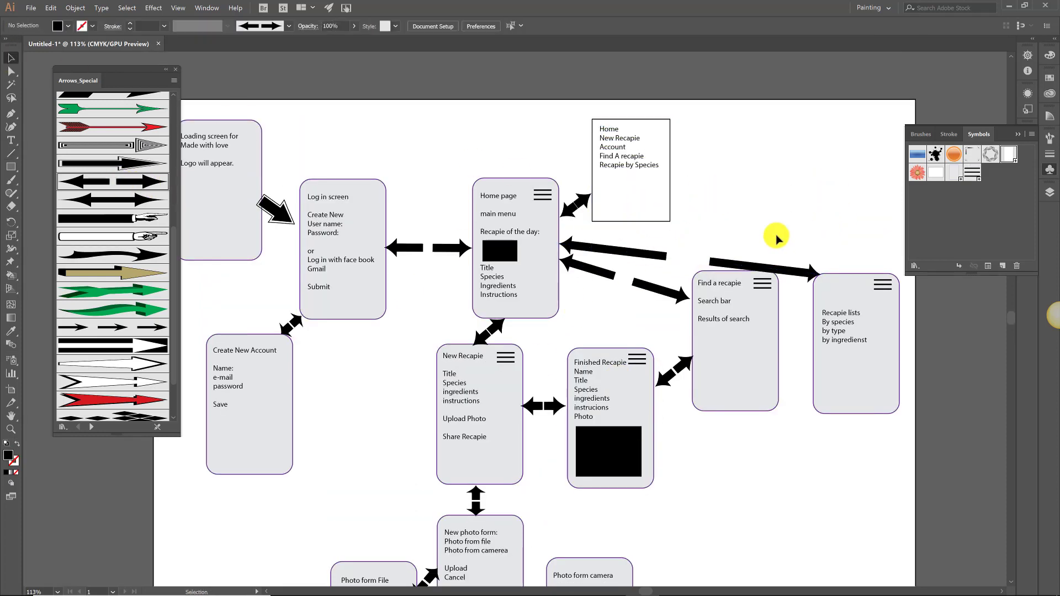
scroll(777, 237, down, 1)
drag(917, 348, 833, 233)
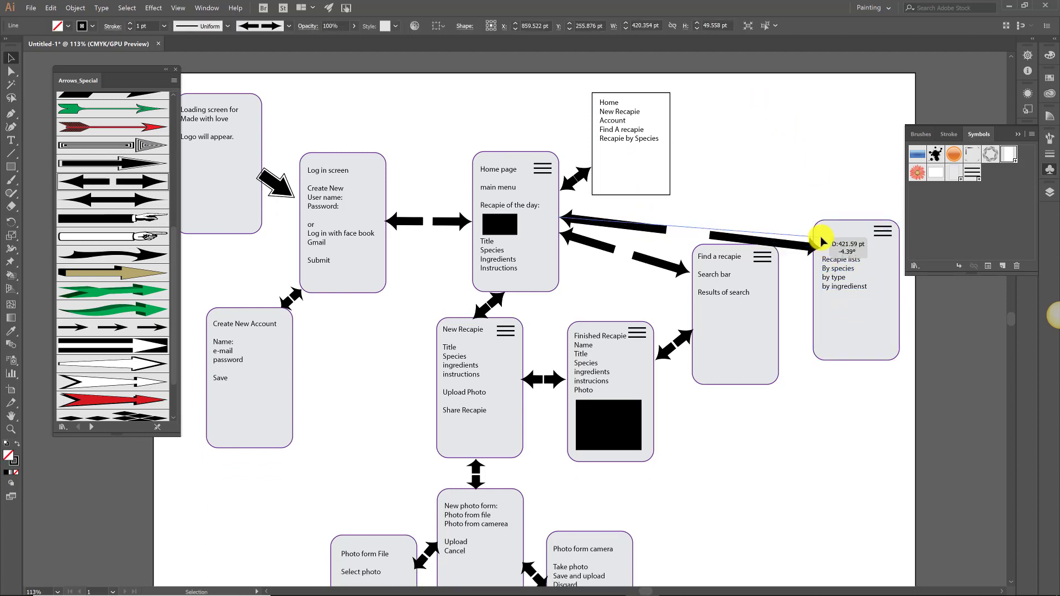
click(824, 428)
scroll(824, 428, down, 1)
Step: Add 'Log out' as the last entry of the Home menu list, then zoom out
click(11, 140)
click(659, 111)
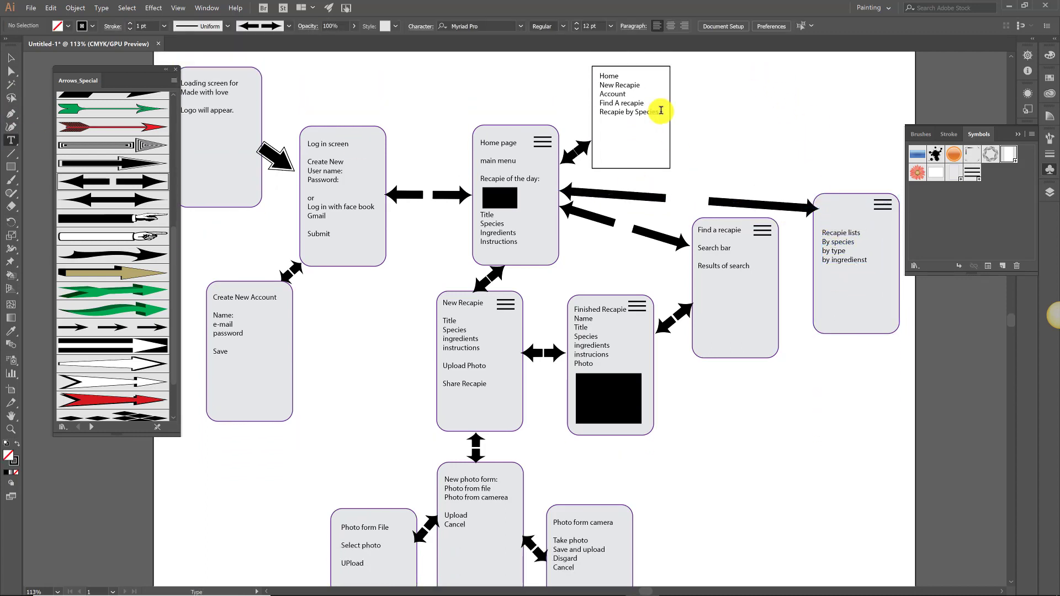
key(Return)
text(Log out)
key(ctrl+1)
key(ctrl+minus)
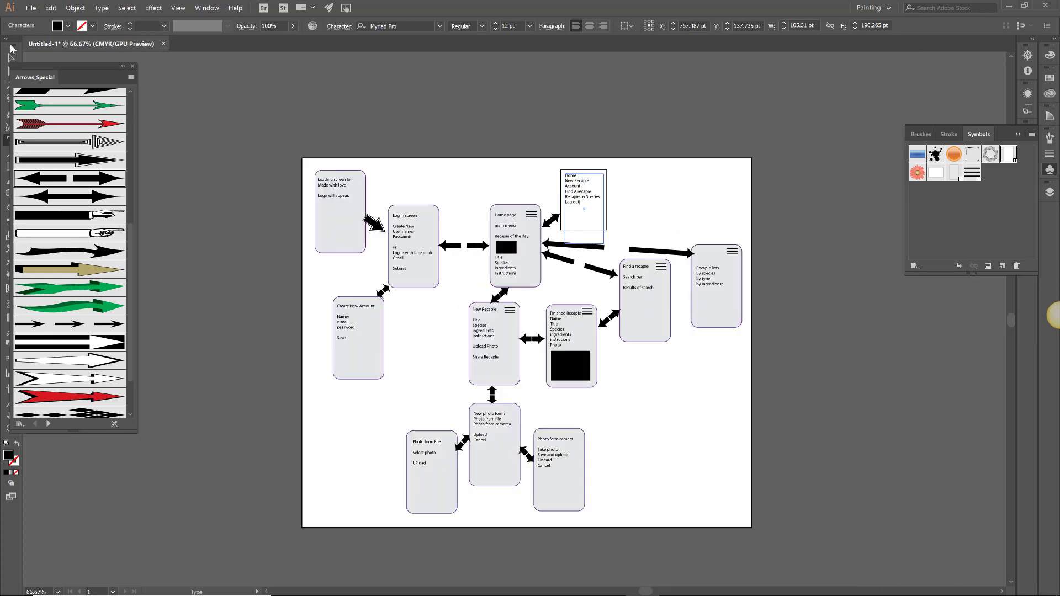
Step: Draw double-arrow lines joining Find a recapie to Recapie lists and Recapie lists to Finished Recapie
click(10, 57)
drag(83, 71, 129, 67)
click(810, 306)
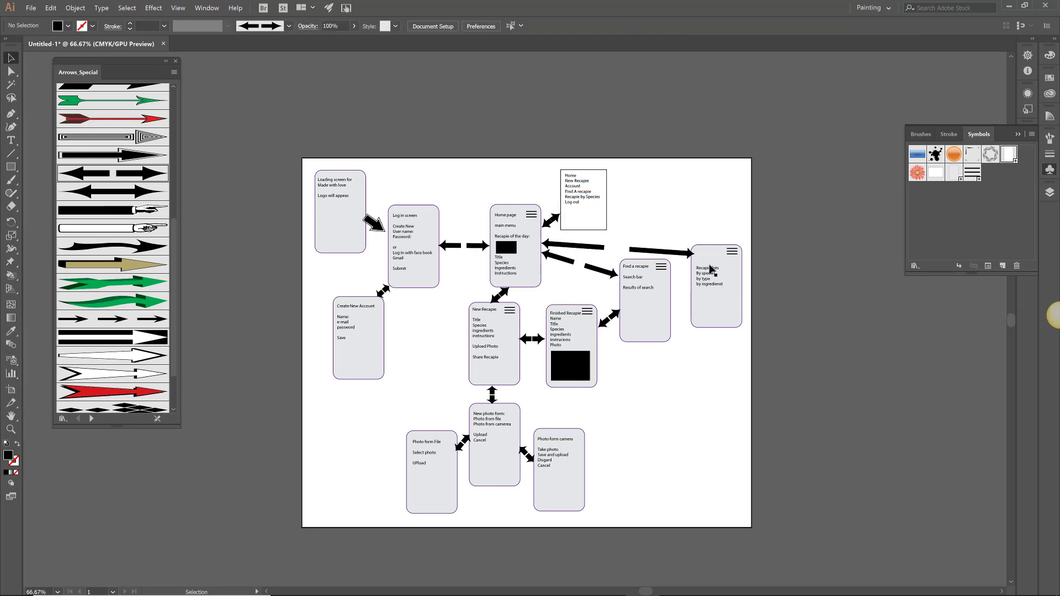
click(11, 154)
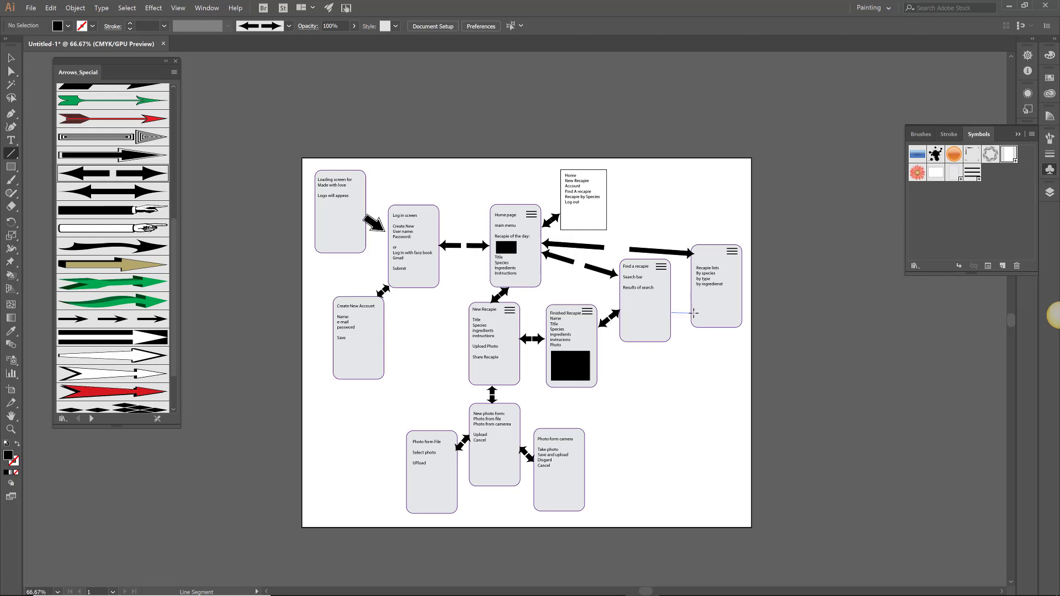
drag(685, 315, 693, 312)
click(120, 179)
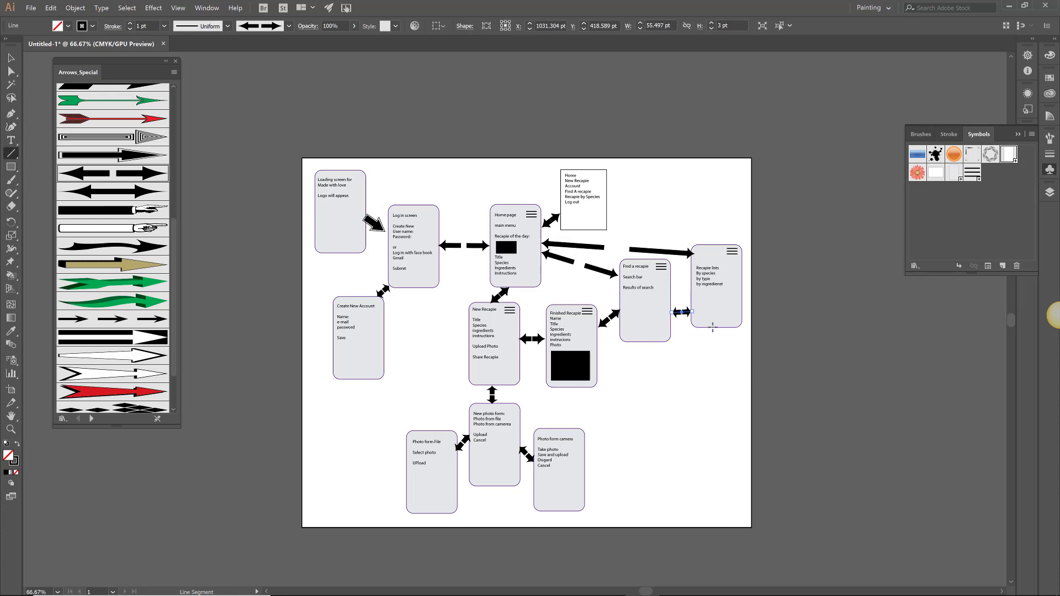
drag(699, 328, 597, 380)
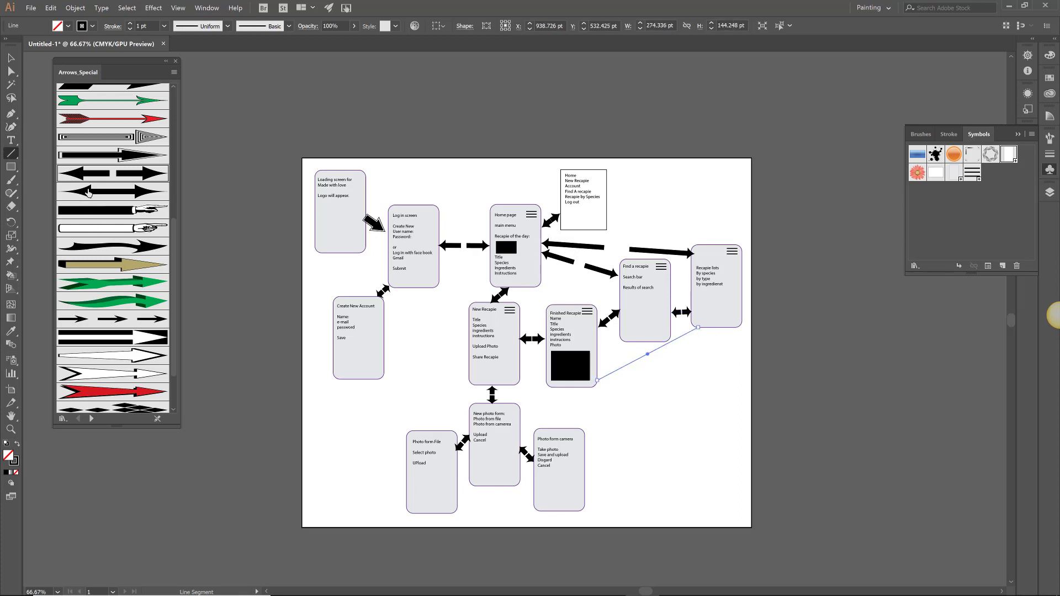
click(100, 178)
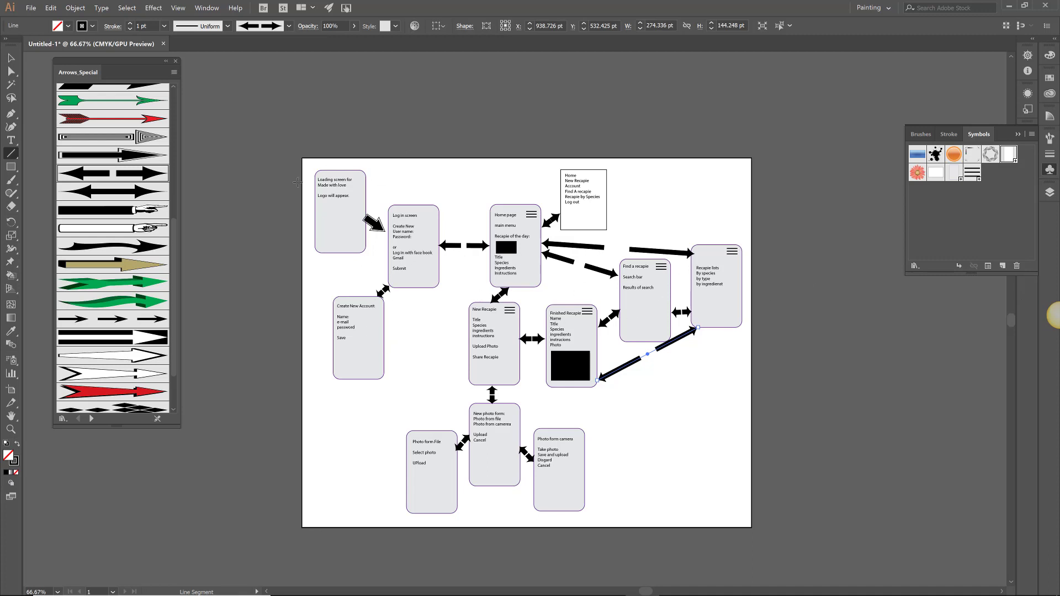
click(175, 62)
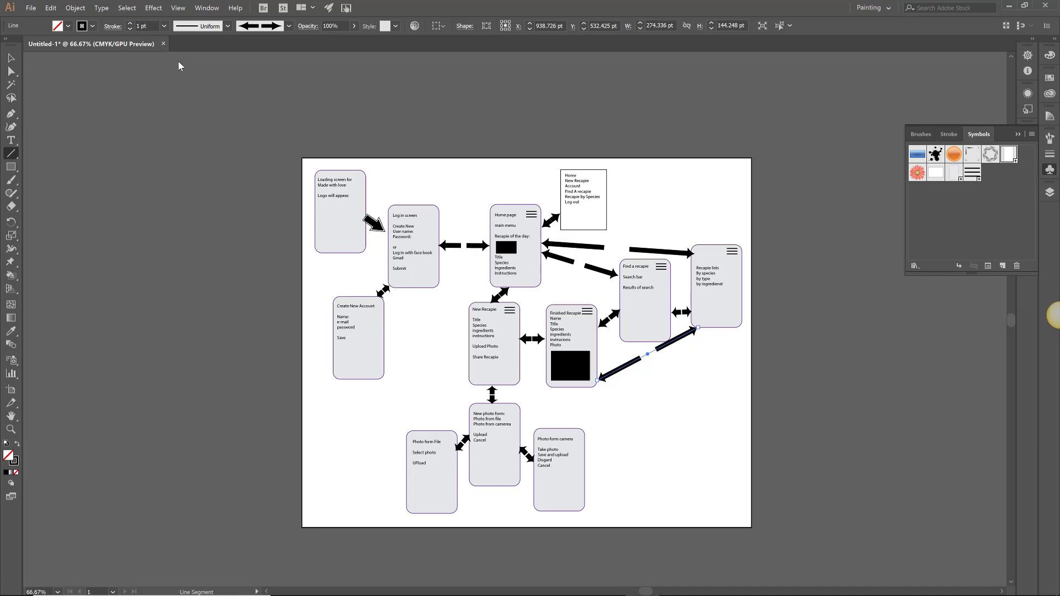
Step: Start Save As and choose Adobe PDF as the file format
click(31, 8)
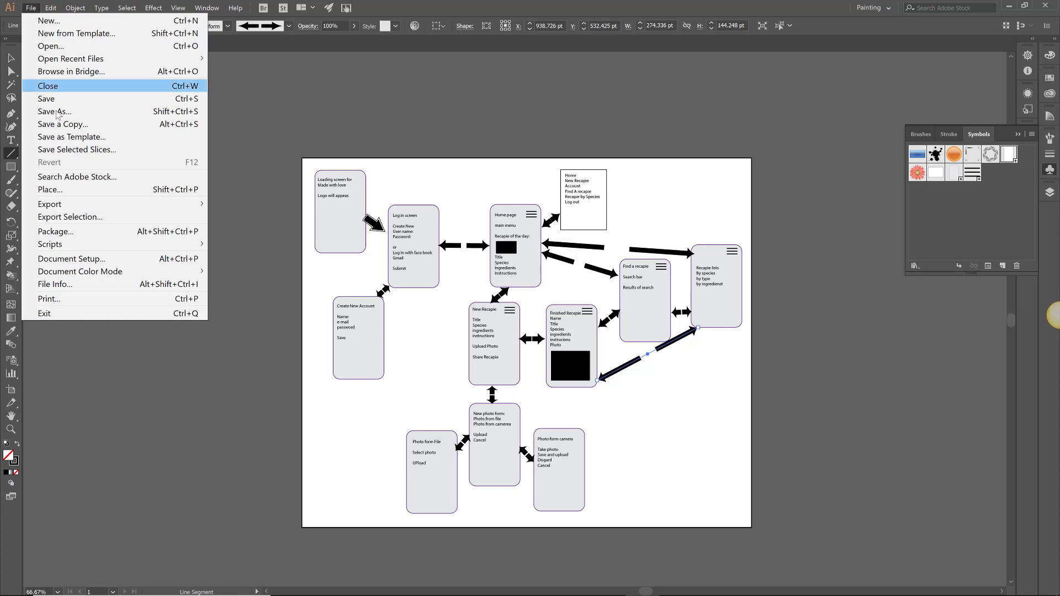
click(56, 112)
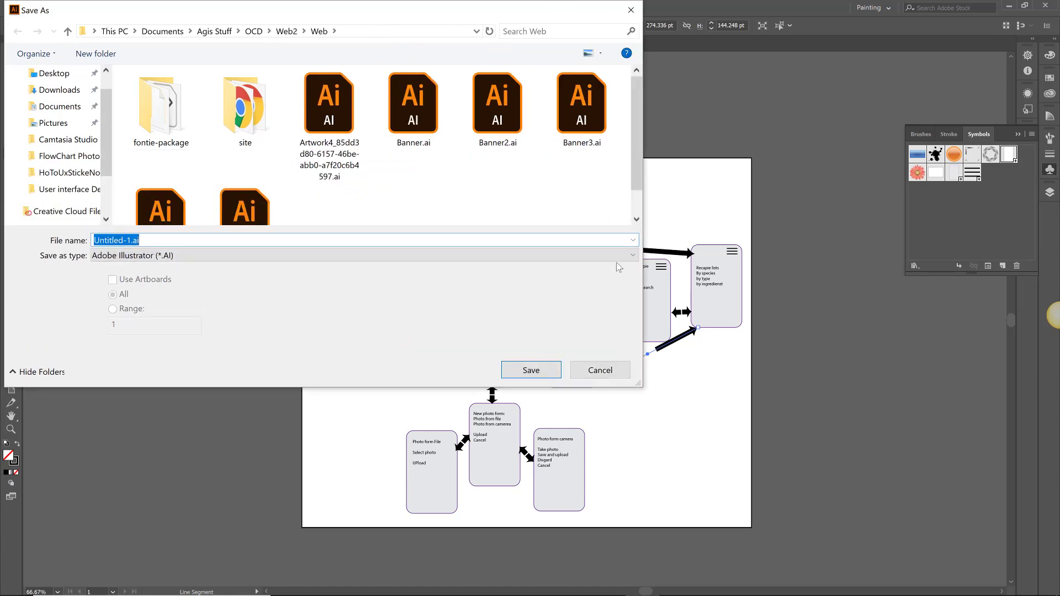
click(623, 256)
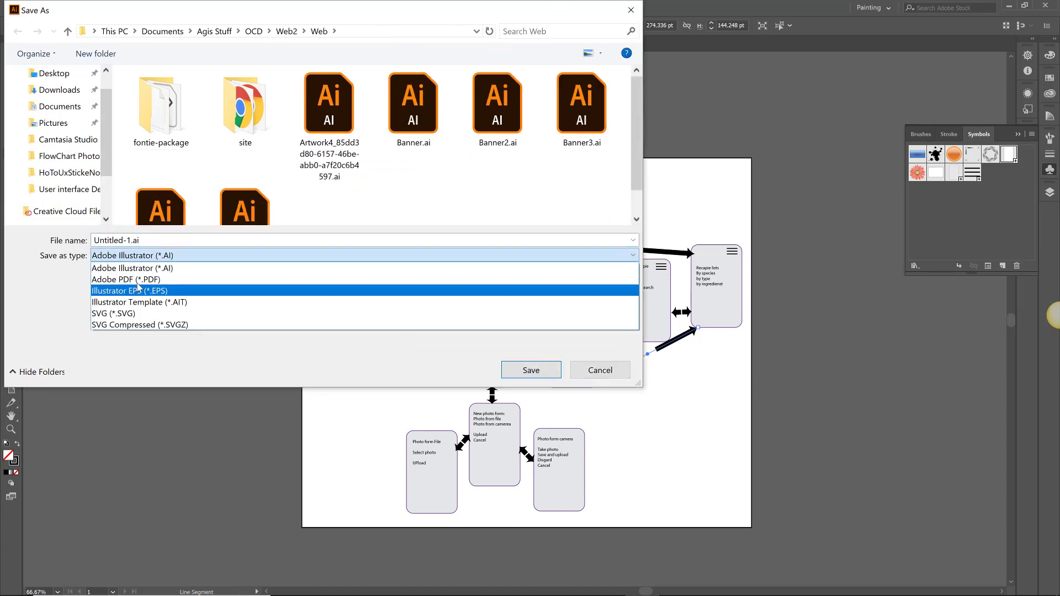
click(137, 280)
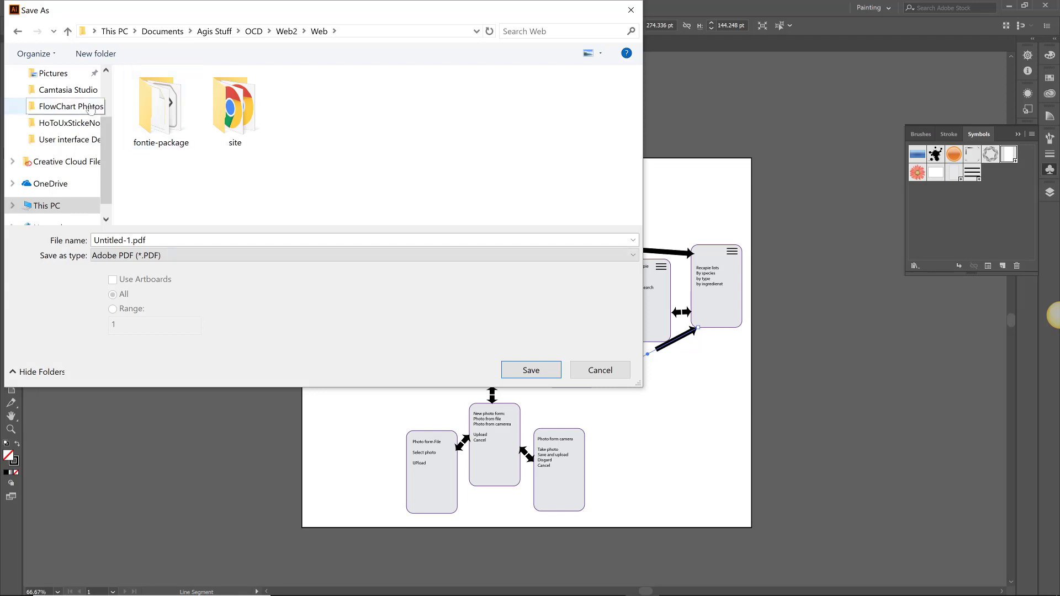
Step: Save the PDF as 'flowchart' in the User interface Design folder
click(68, 90)
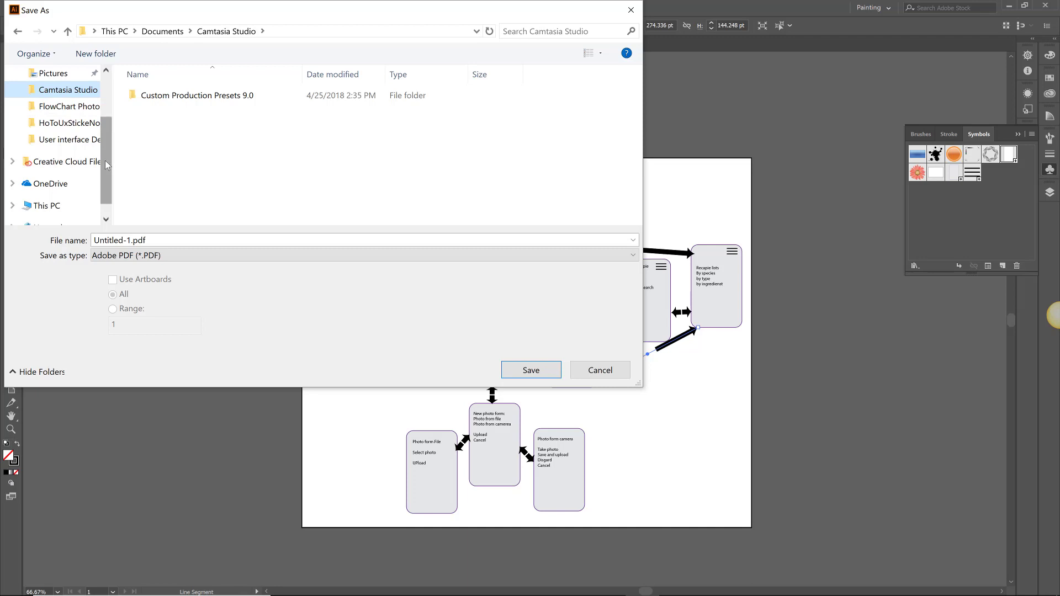
scroll(110, 155, up, 1)
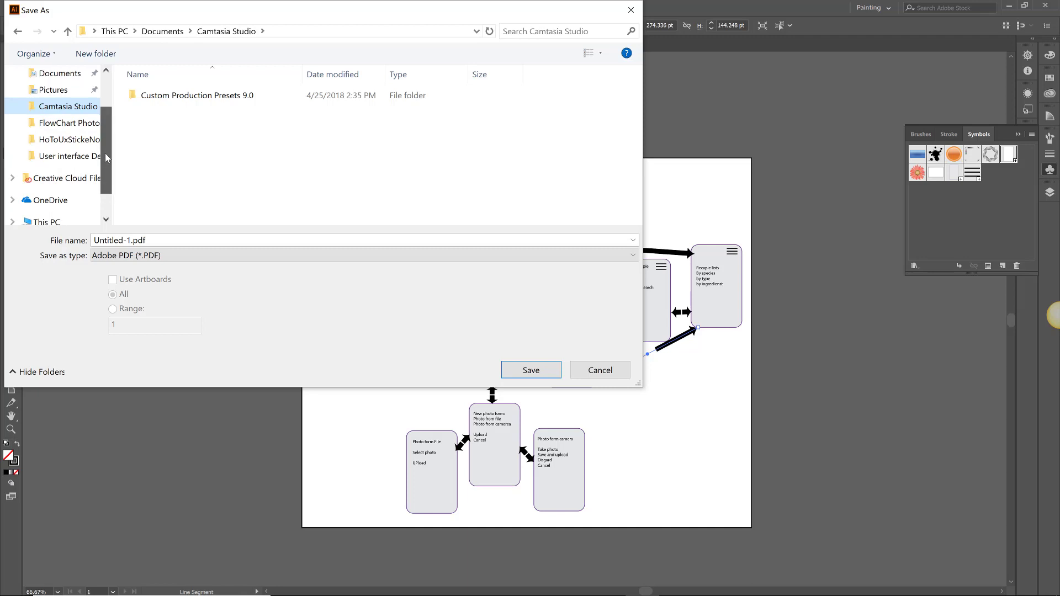
click(65, 124)
click(75, 158)
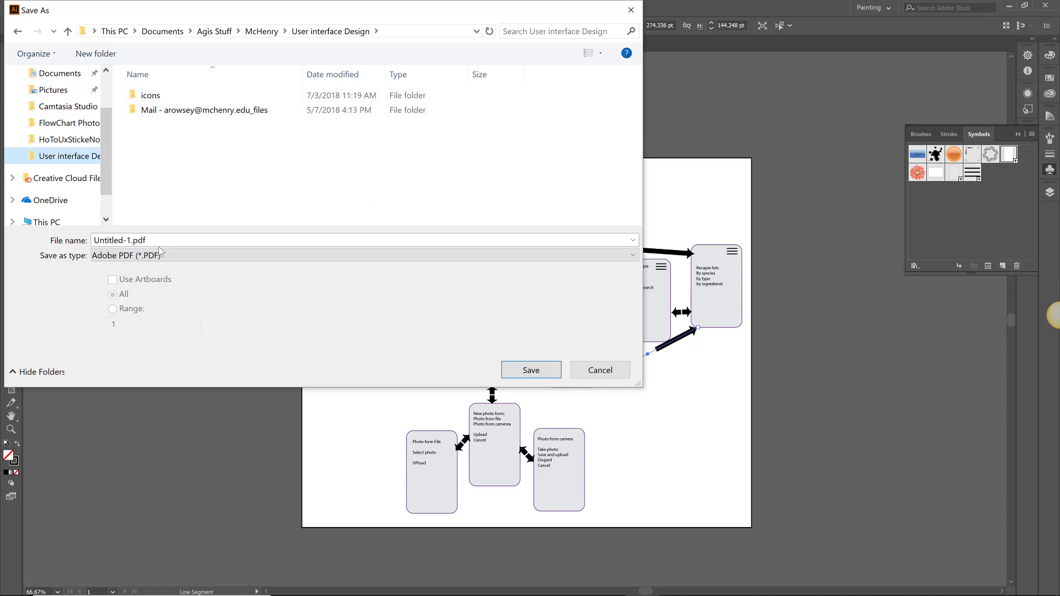
click(131, 240)
click(114, 239)
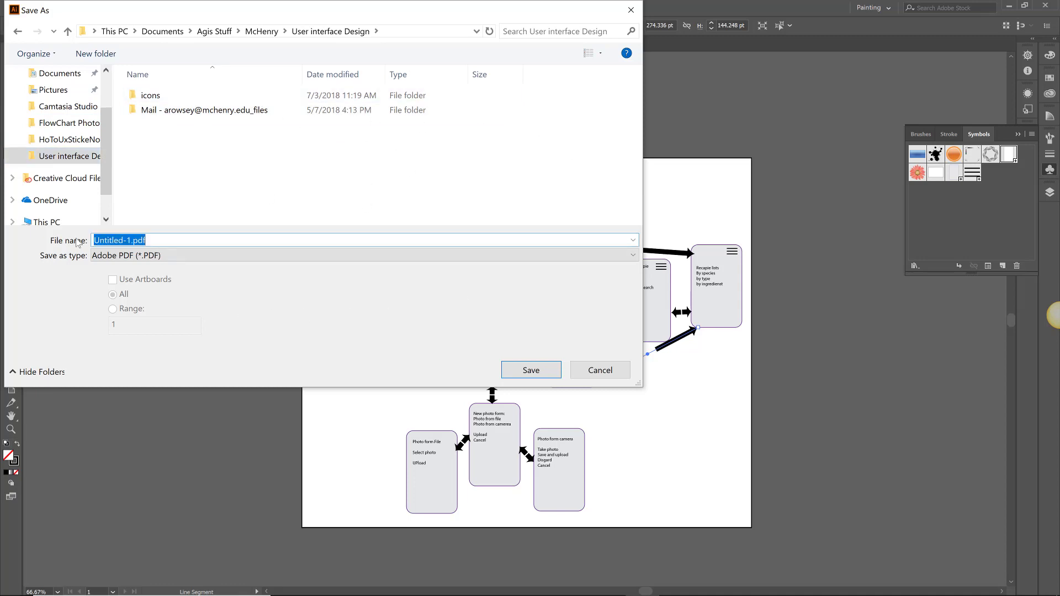
click(131, 240)
drag(114, 238, 74, 238)
text(flow)
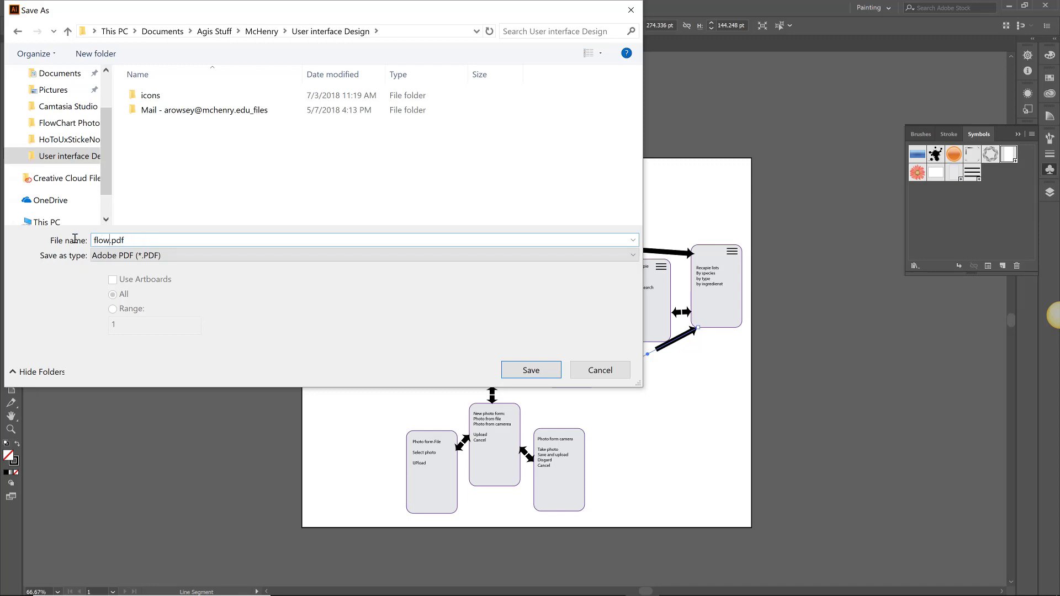
text(chart)
key(Return)
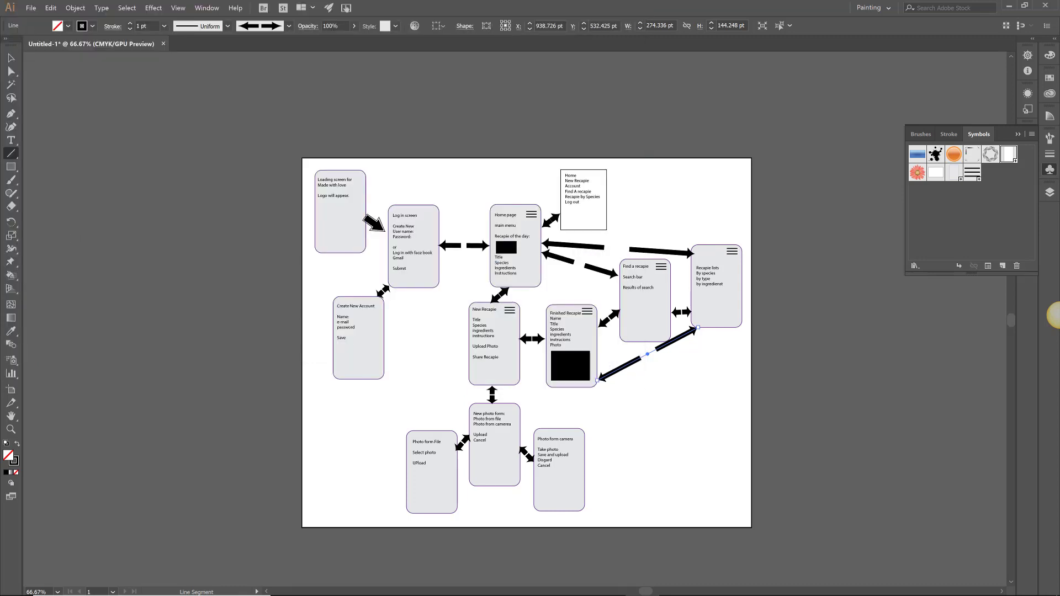
Step: Run Check Spelling to fix flagged words such as 'New recipe', then save flowchart.pdf
click(50, 8)
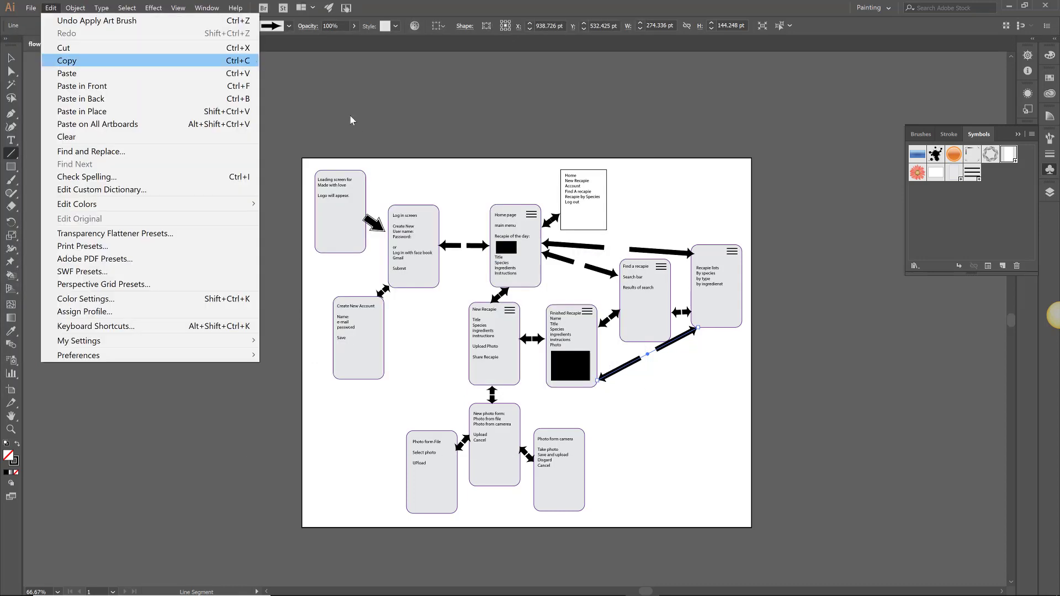
click(328, 83)
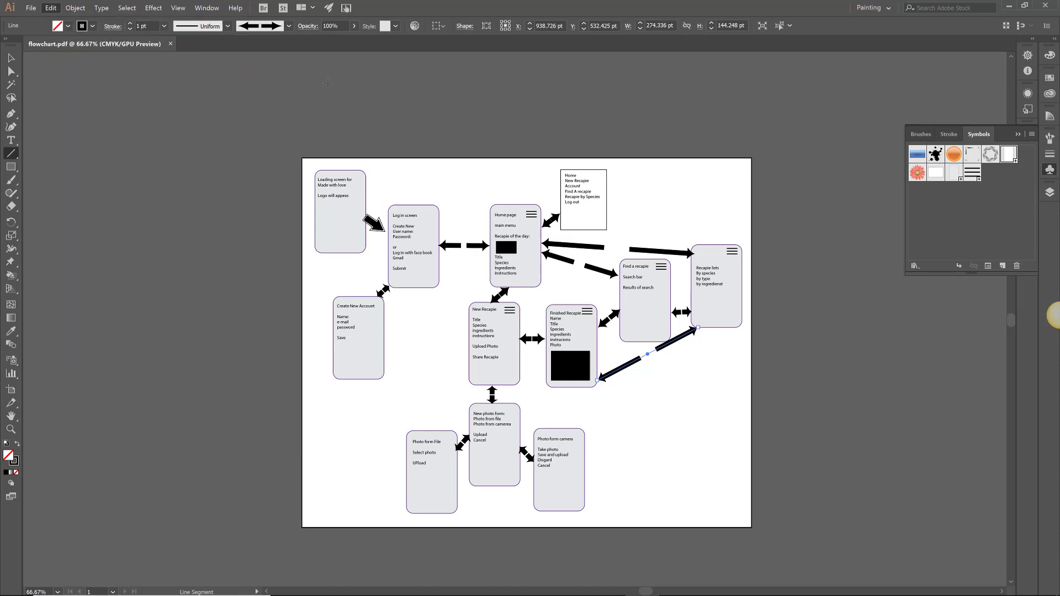
click(49, 10)
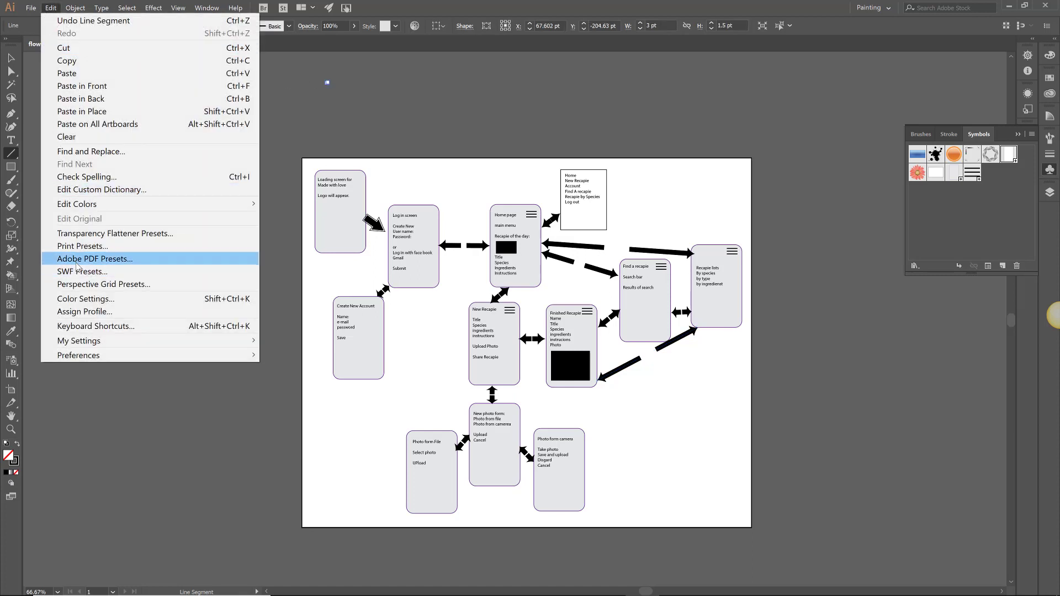
click(97, 178)
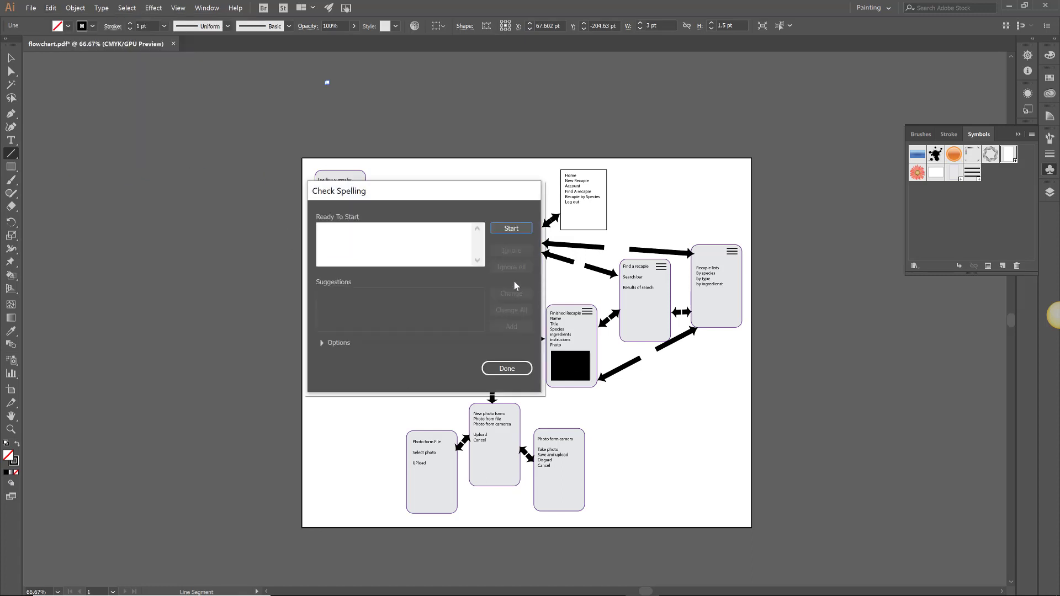
click(521, 229)
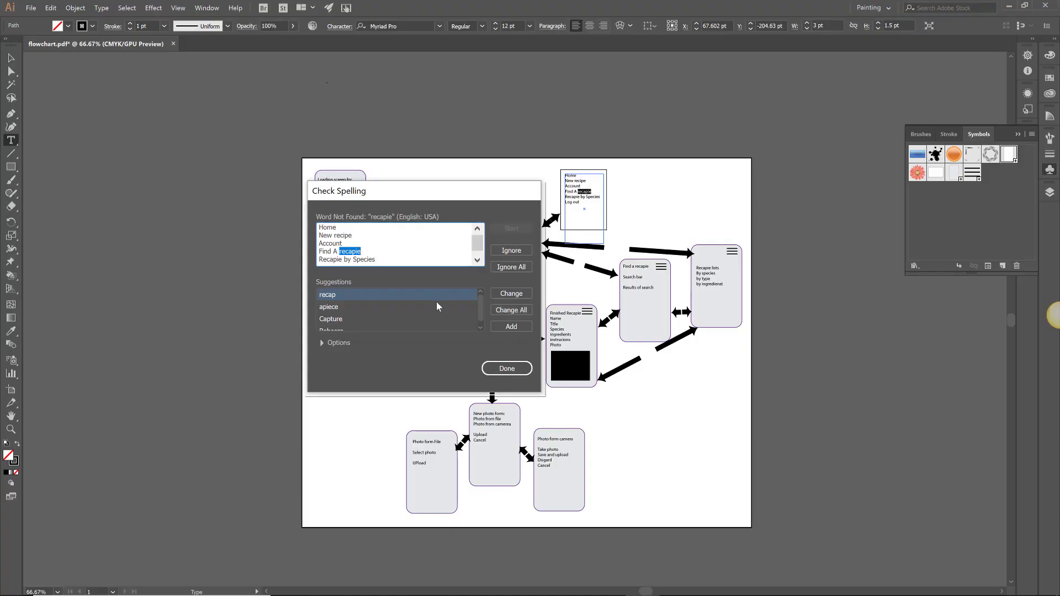
click(507, 368)
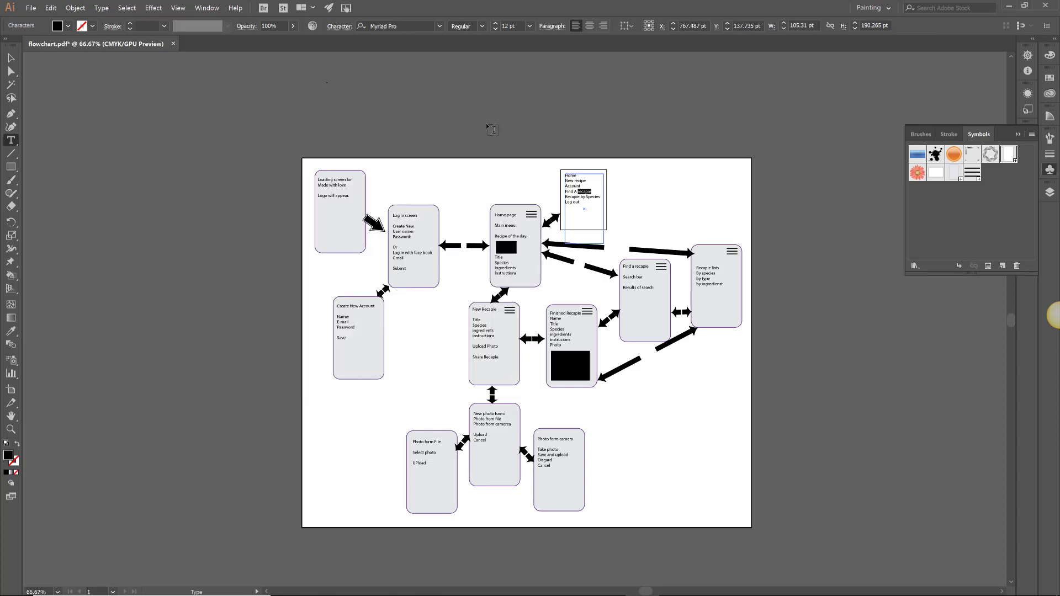
click(31, 8)
click(73, 100)
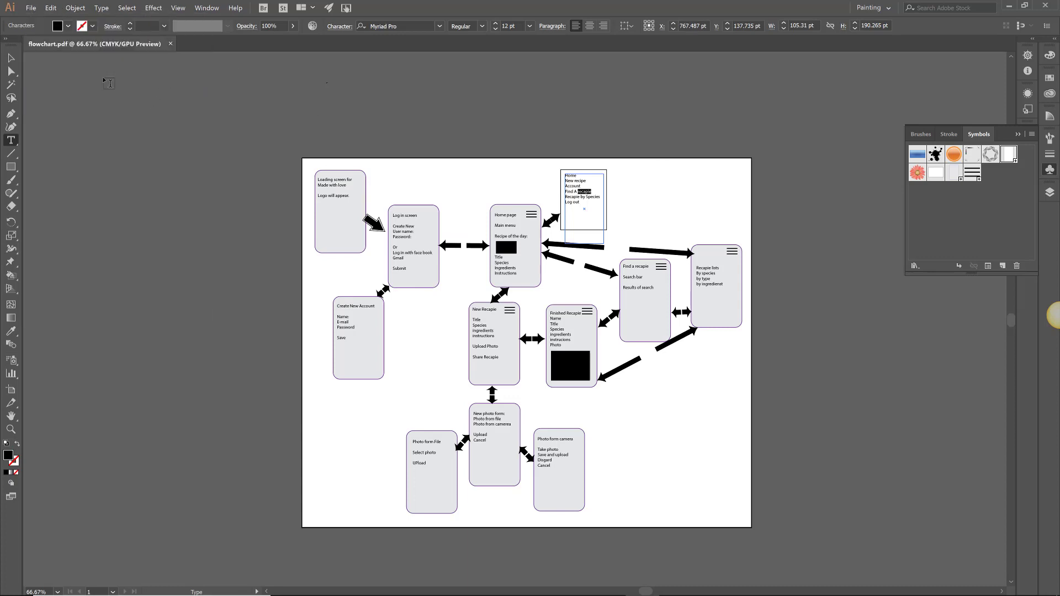